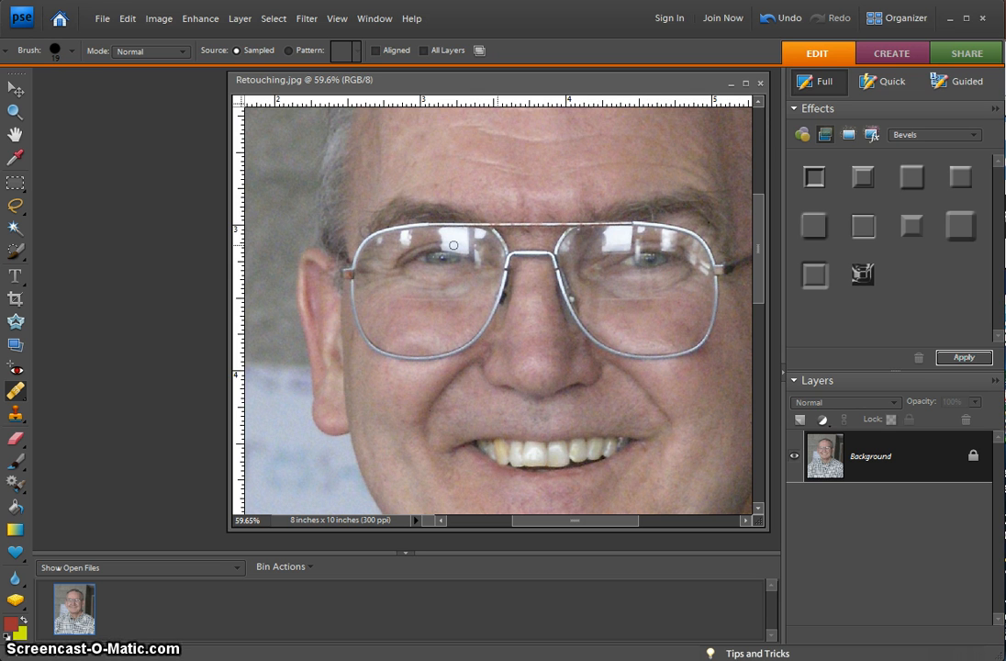
Step: Set up the Clone Stamp with the soft 100 px default brush and 21% opacity for the eye in the photo's left lens
{"action": "mouse_move", "coordinate": [453, 245]}
{"action": "left_mouse_down"}
{"action": "mouse_move", "coordinate": [465, 243]}
{"action": "mouse_move", "coordinate": [432, 242]}
{"action": "mouse_move", "coordinate": [471, 245]}
{"action": "left_mouse_up"}
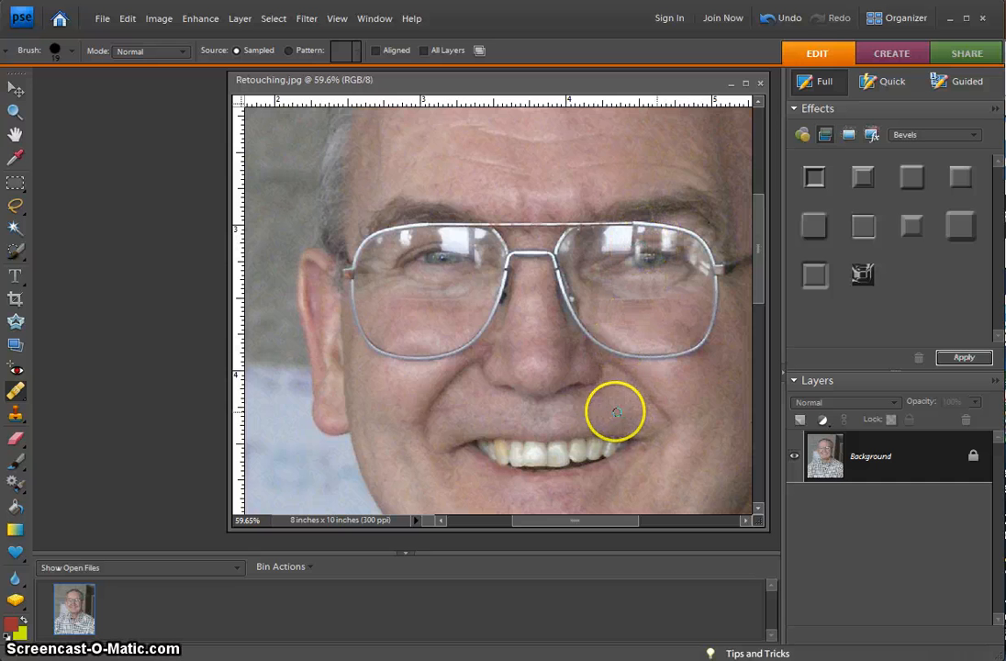
{"action": "scroll", "coordinate": [599, 404], "scroll_direction": "up", "scroll_amount": 5}
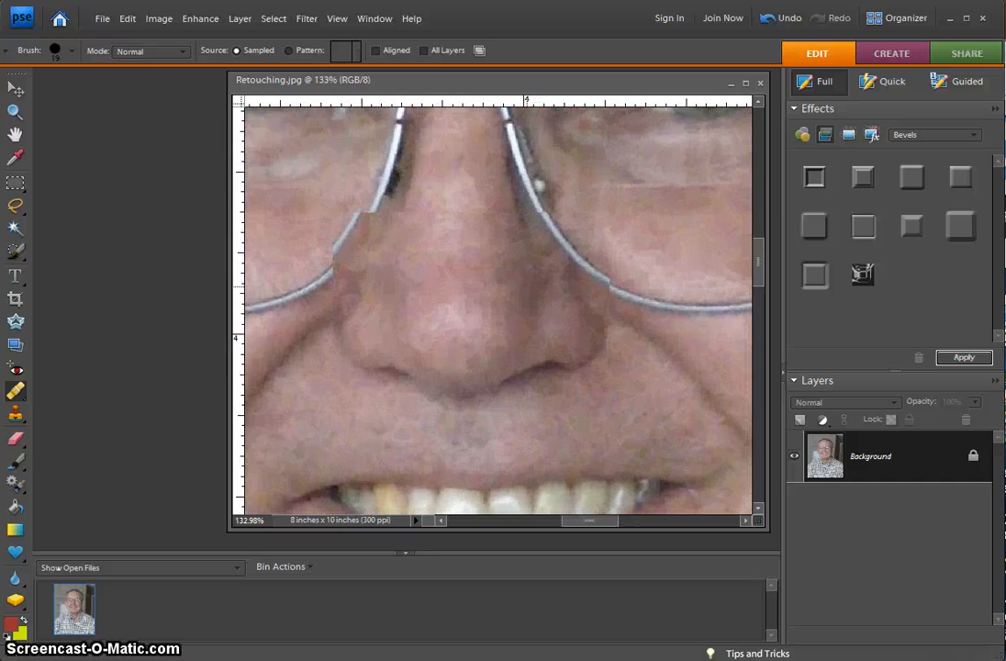
{"action": "left_click_drag", "start_coordinate": [605, 201], "coordinate": [589, 489]}
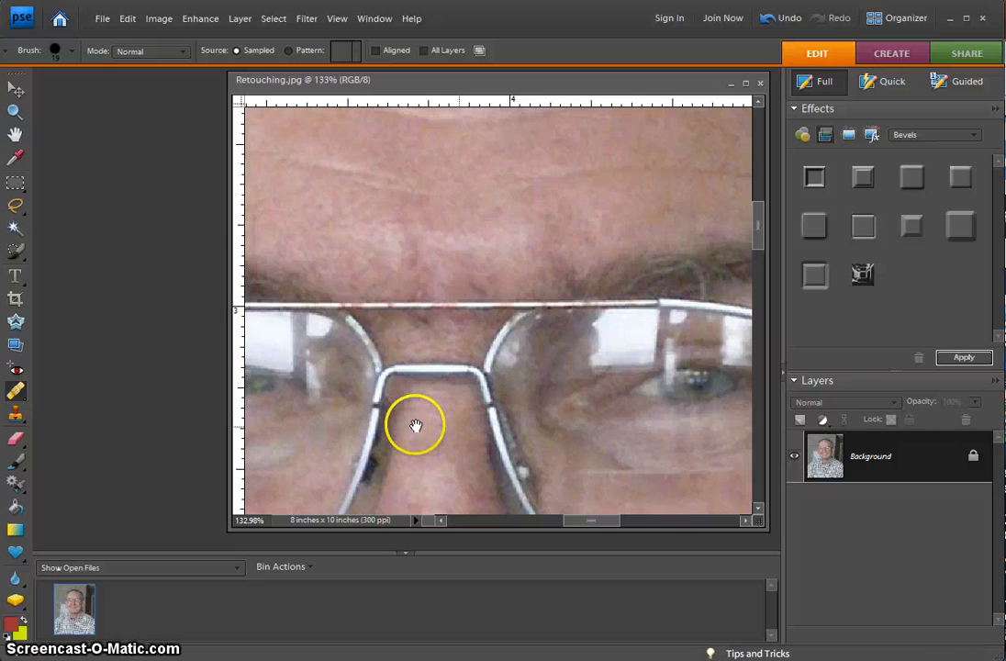
{"action": "left_click_drag", "start_coordinate": [416, 425], "coordinate": [596, 340]}
{"action": "scroll", "coordinate": [564, 362], "scroll_direction": "up", "scroll_amount": 1}
{"action": "left_click_drag", "start_coordinate": [472, 322], "coordinate": [505, 345]}
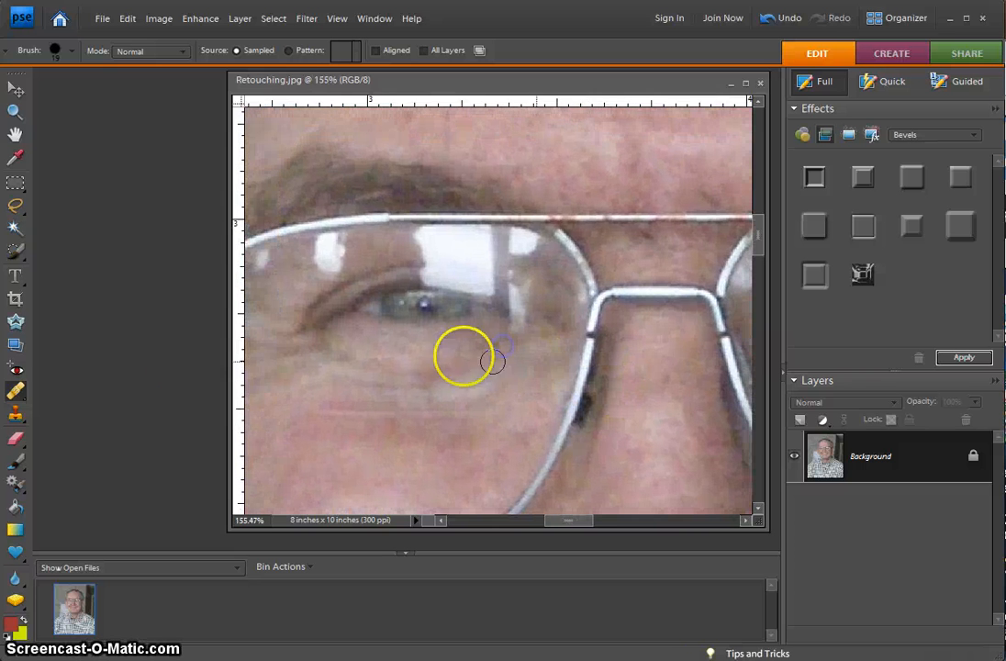
{"action": "left_click", "coordinate": [16, 416]}
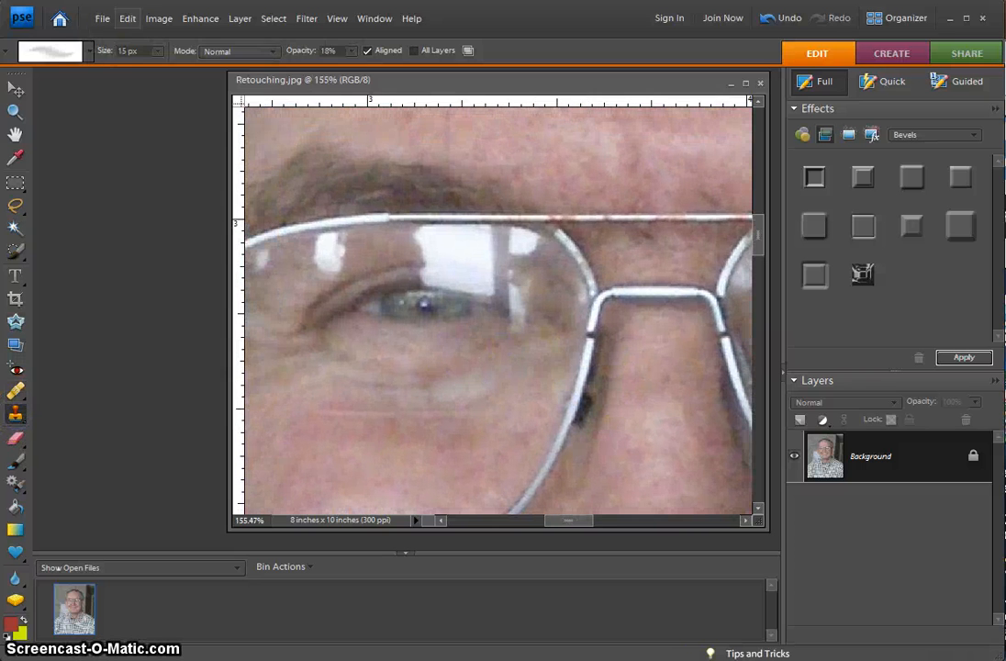
{"action": "left_click", "coordinate": [88, 50]}
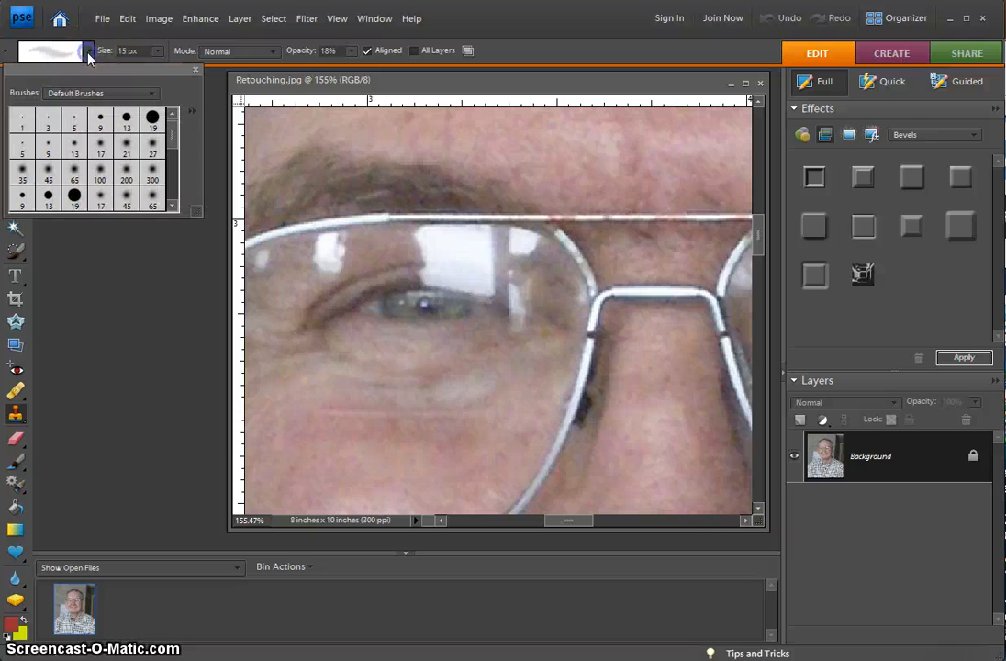
{"action": "left_click", "coordinate": [100, 173]}
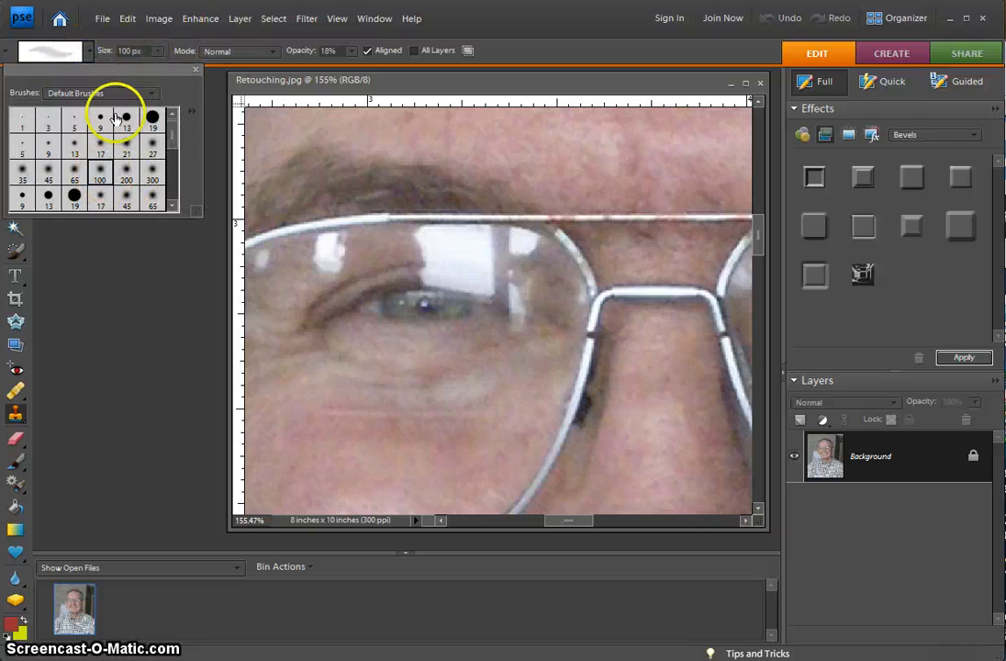
{"action": "left_click", "coordinate": [386, 79]}
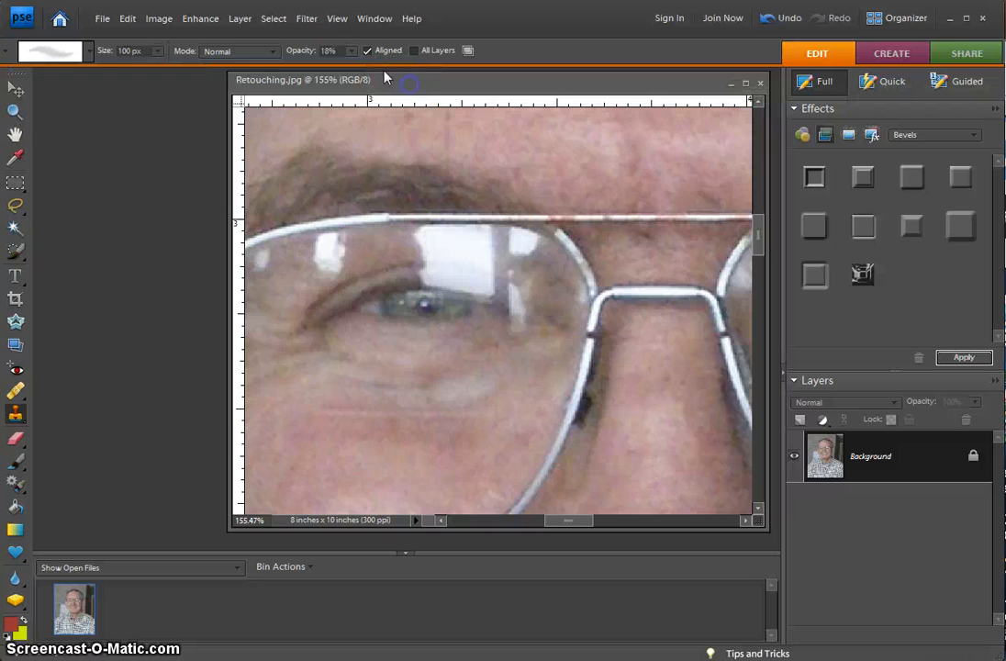
{"action": "left_click", "coordinate": [352, 52]}
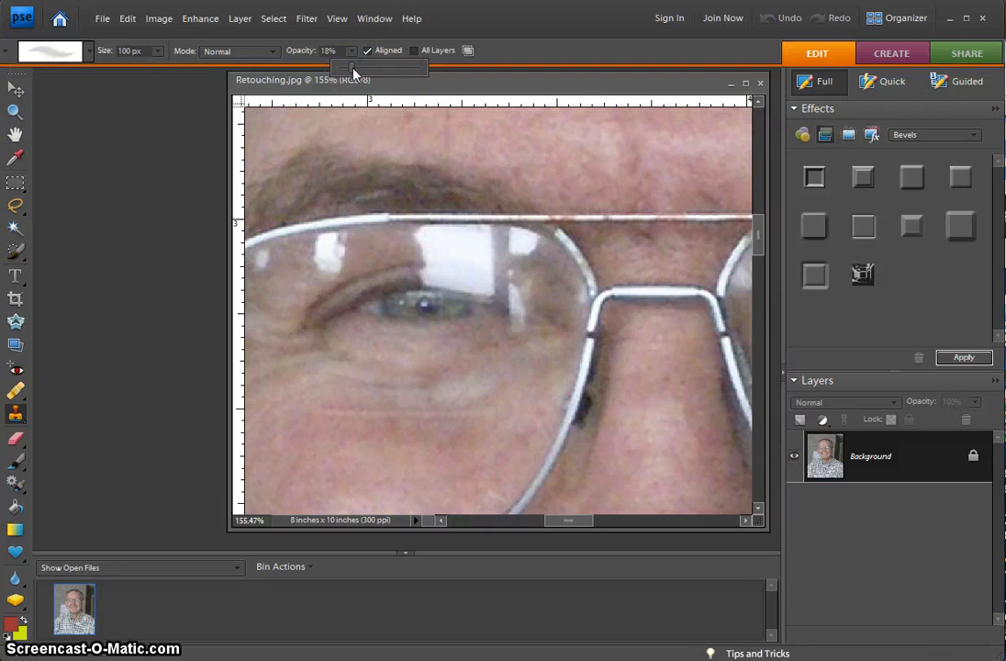
{"action": "left_click", "coordinate": [353, 69]}
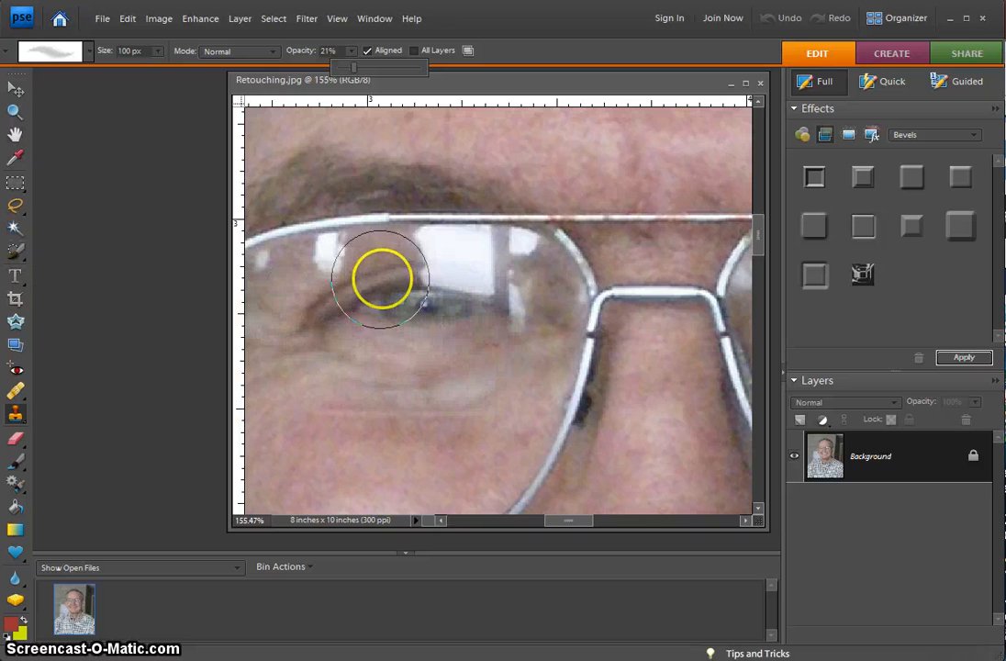
Step: Reduce the Clone Stamp brush size to 15 px
{"action": "left_click", "coordinate": [16, 90]}
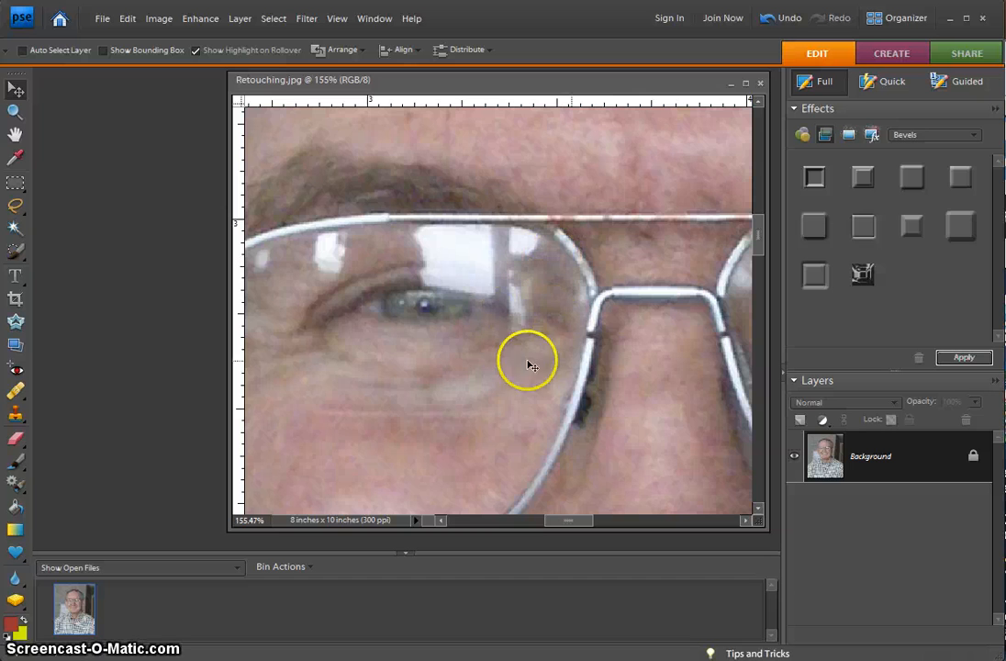
{"action": "left_click", "coordinate": [16, 414]}
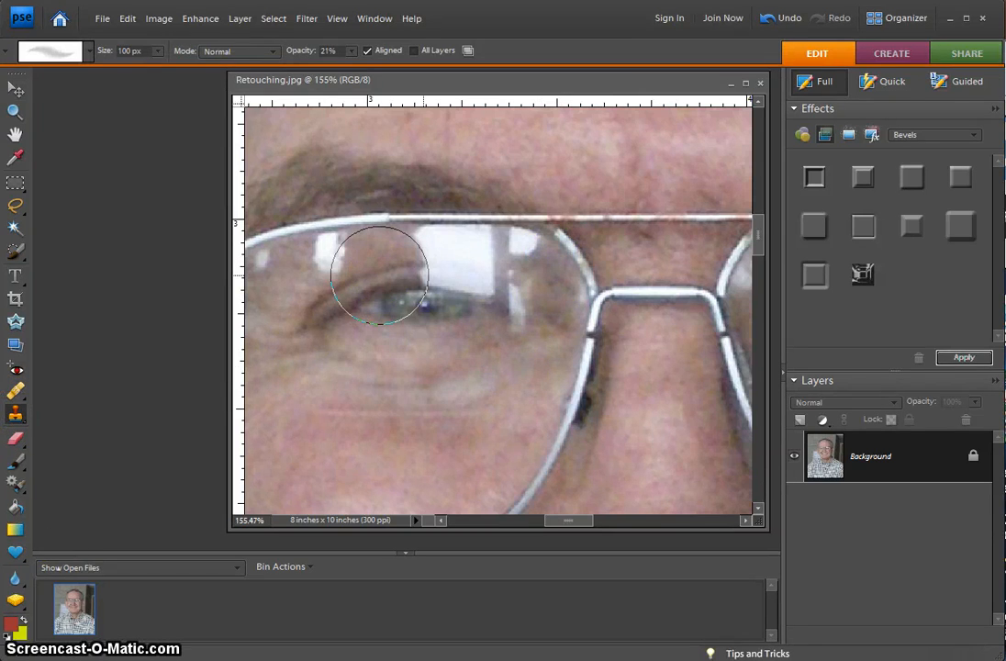
{"action": "key", "text": "bracketleft"}
{"action": "key", "text": "bracketleft"}
{"action": "key", "text": "bracketleft"}
{"action": "key", "text": "bracketleft"}
{"action": "key", "text": "bracketleft"}
{"action": "key", "text": "bracketleft"}
{"action": "key", "text": "bracketleft"}
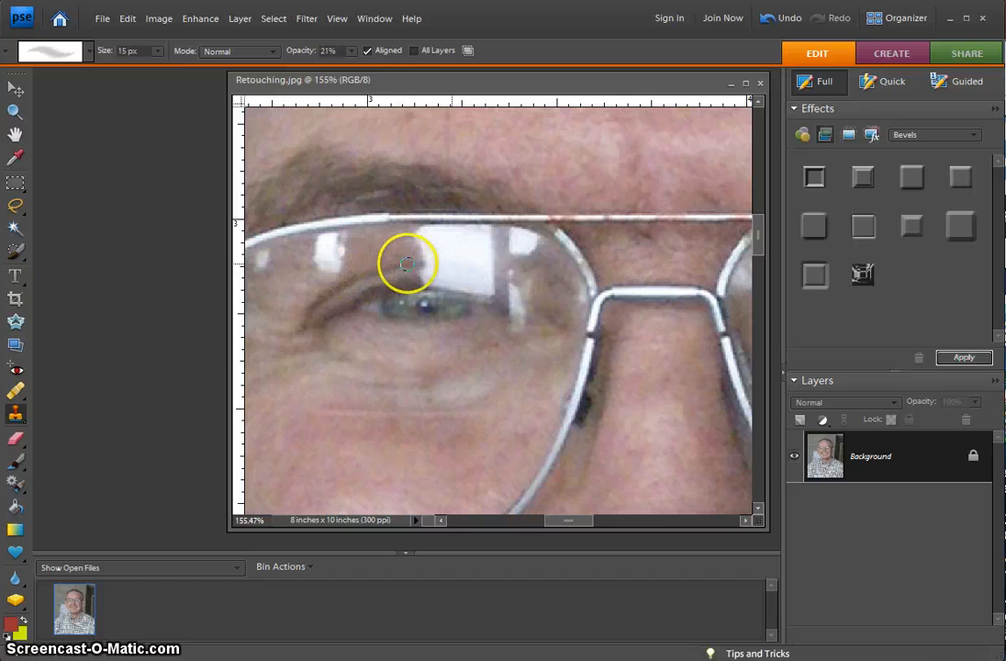
Step: Sample the upper eyelid crease and clone it into the edge of the large glare at 28% opacity
{"action": "left_click", "coordinate": [351, 52]}
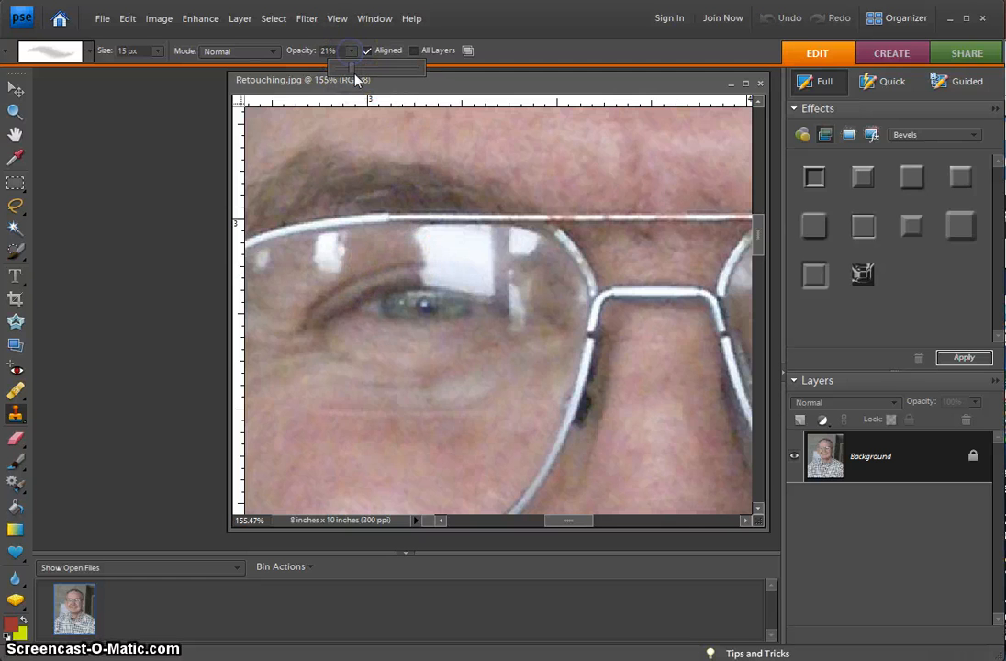
{"action": "left_click", "coordinate": [405, 266]}
{"action": "left_click_drag", "start_coordinate": [405, 266], "coordinate": [427, 265]}
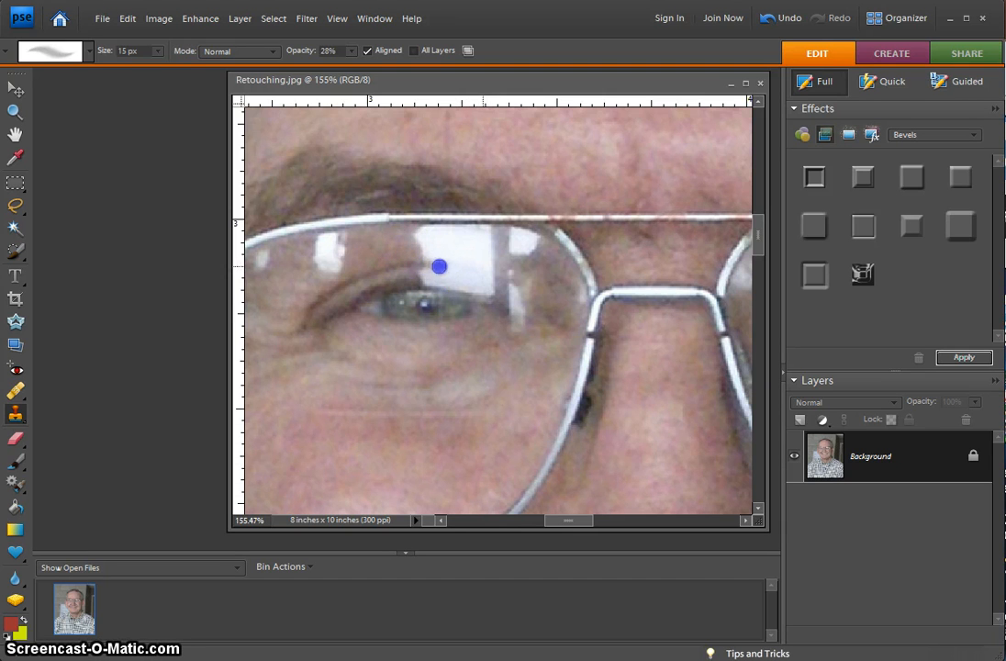
{"action": "left_click_drag", "start_coordinate": [431, 265], "coordinate": [449, 267]}
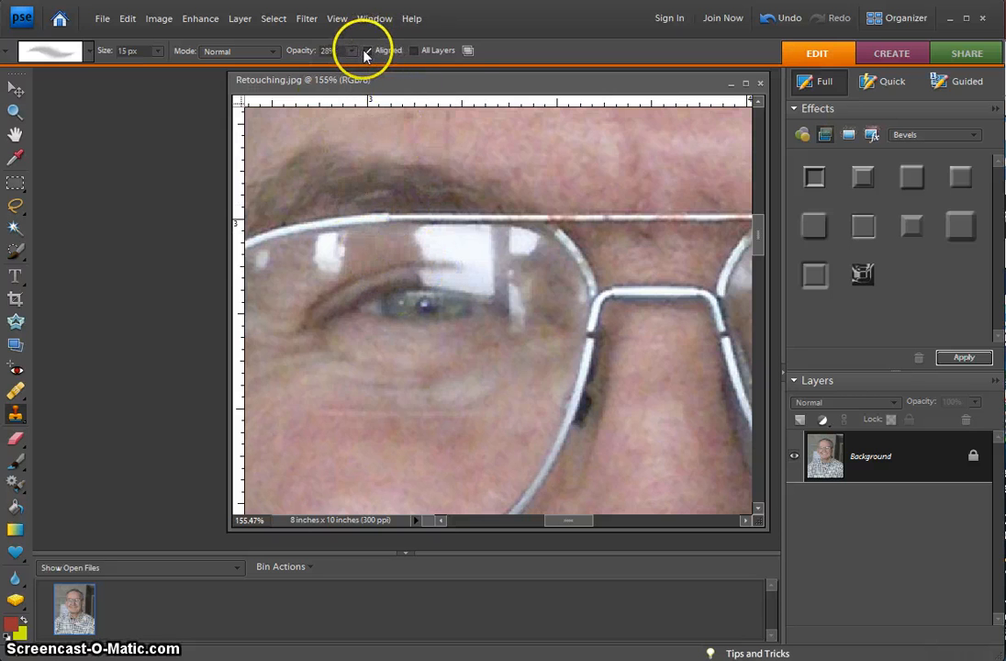
Step: Turn off Aligned sampling and extend the cloned eyelid crease across the large glare toward the nose
{"action": "left_click", "coordinate": [367, 53]}
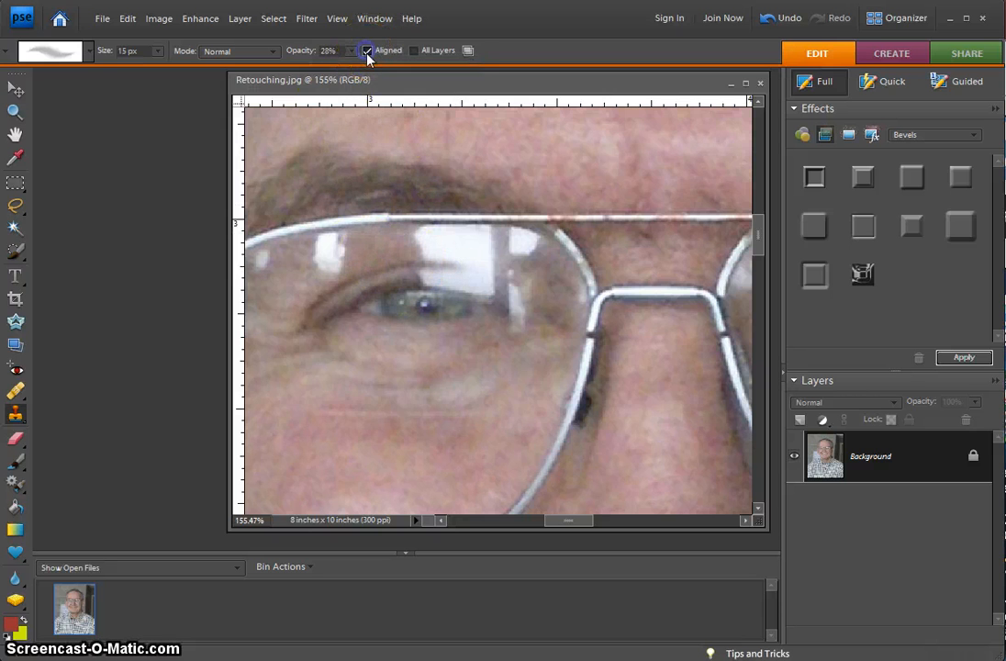
{"action": "left_click", "coordinate": [394, 265]}
{"action": "left_click_drag", "start_coordinate": [395, 265], "coordinate": [442, 265]}
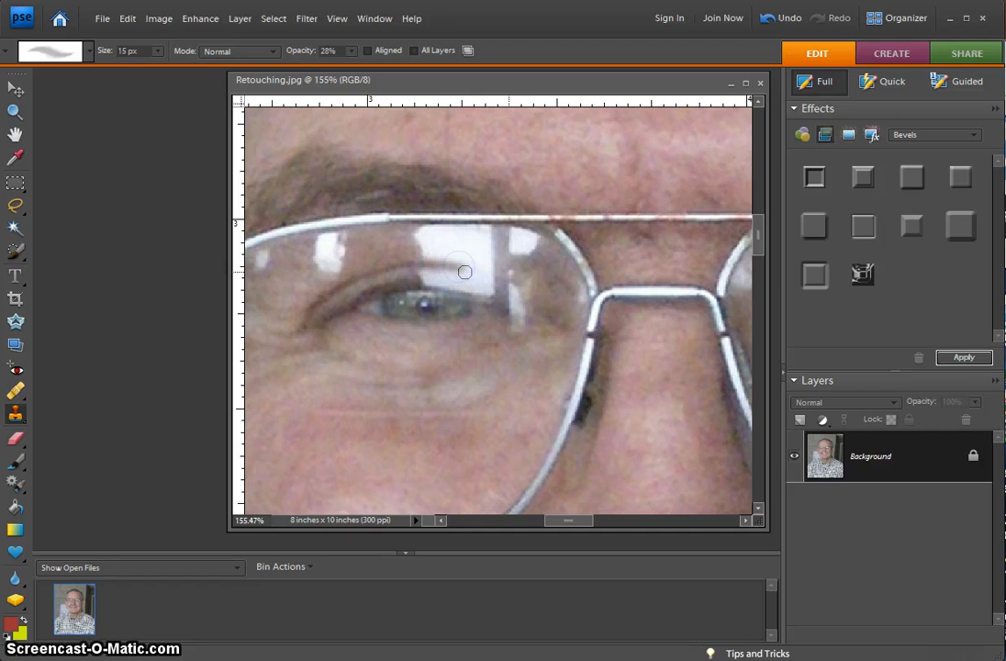
{"action": "left_click_drag", "start_coordinate": [477, 270], "coordinate": [462, 269]}
{"action": "left_click_drag", "start_coordinate": [470, 270], "coordinate": [477, 276]}
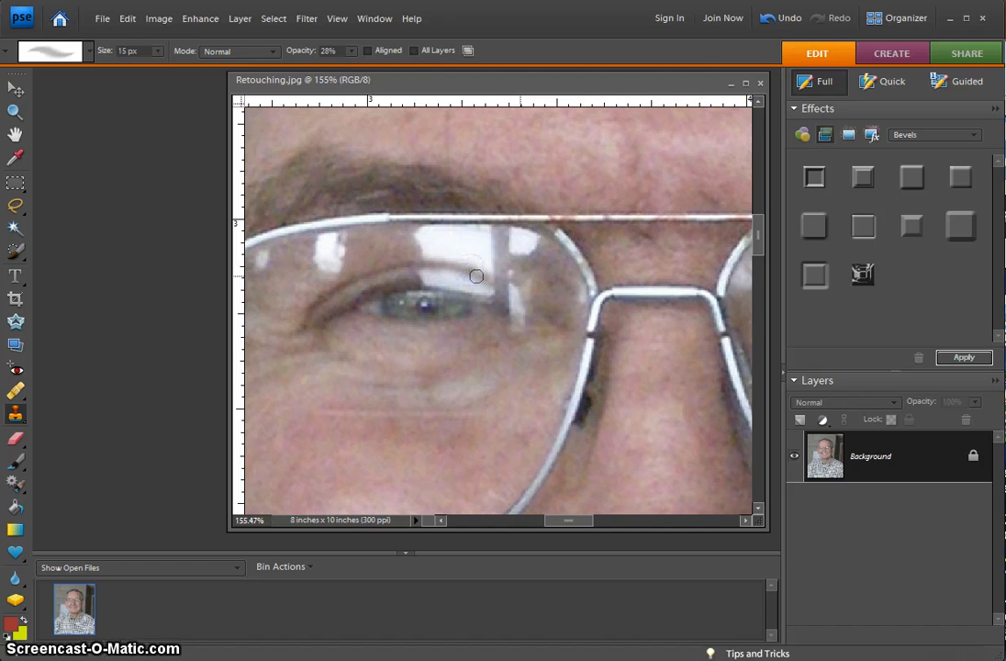
Step: Clone the dark upper lid line over the lower part of the glare, just above the iris
{"action": "left_click", "coordinate": [428, 282]}
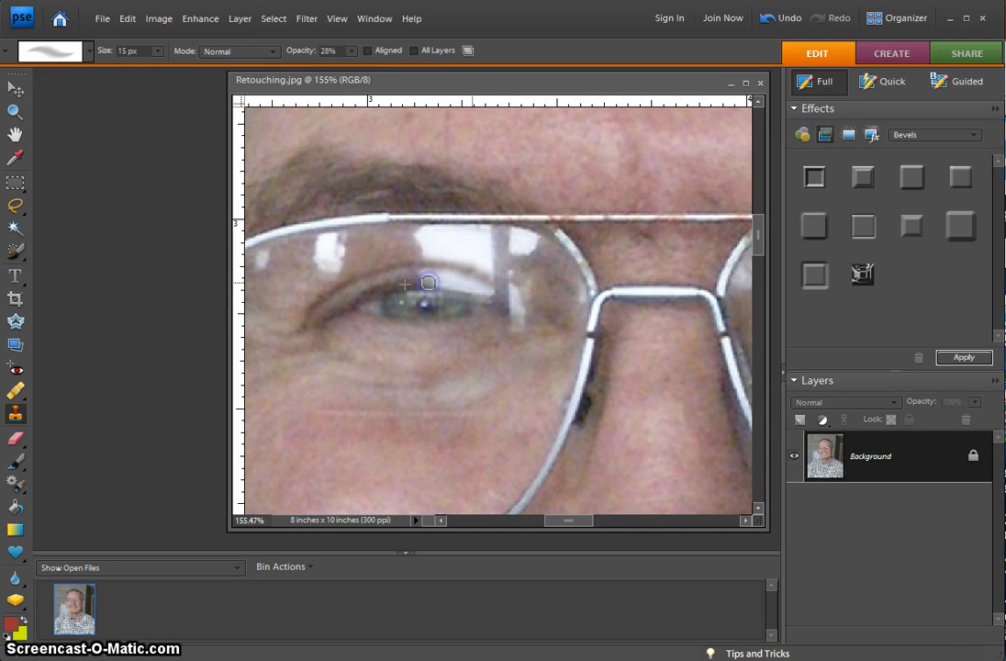
{"action": "left_click", "coordinate": [436, 283]}
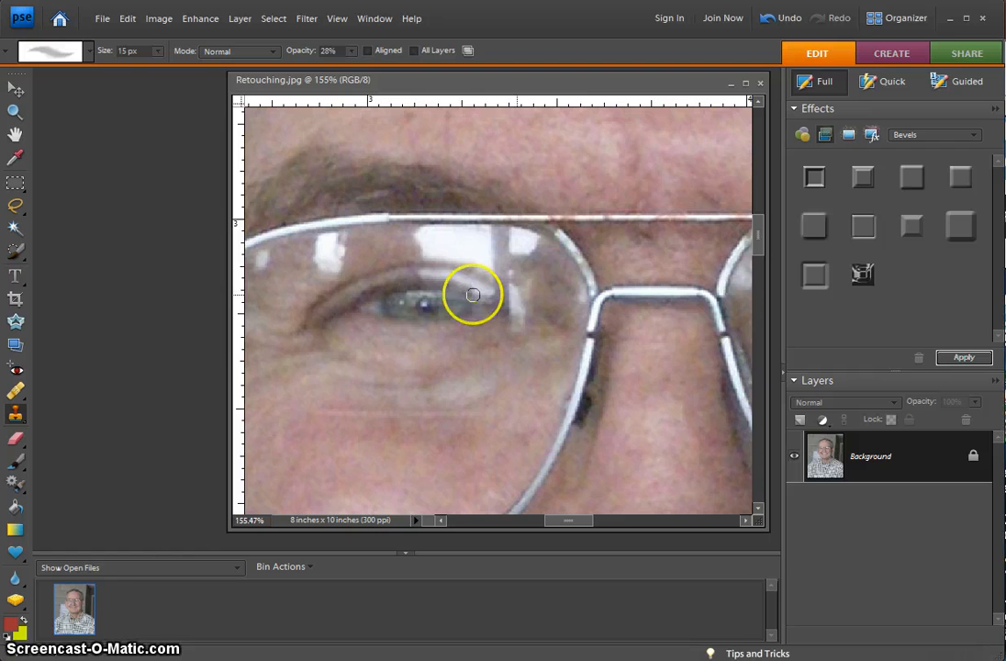
{"action": "left_click", "coordinate": [447, 288]}
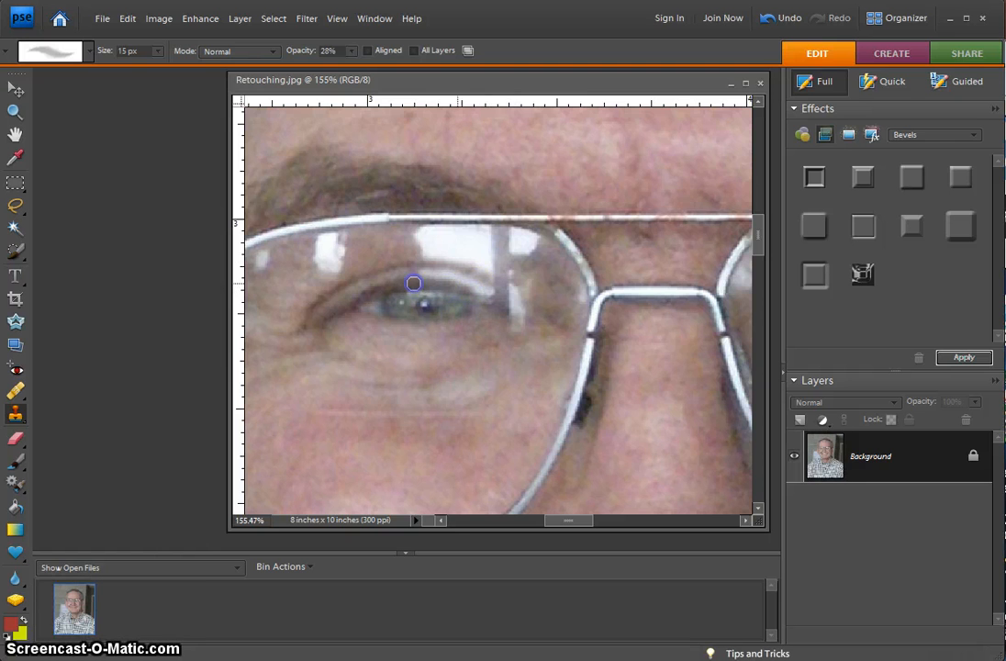
{"action": "left_click", "coordinate": [431, 283]}
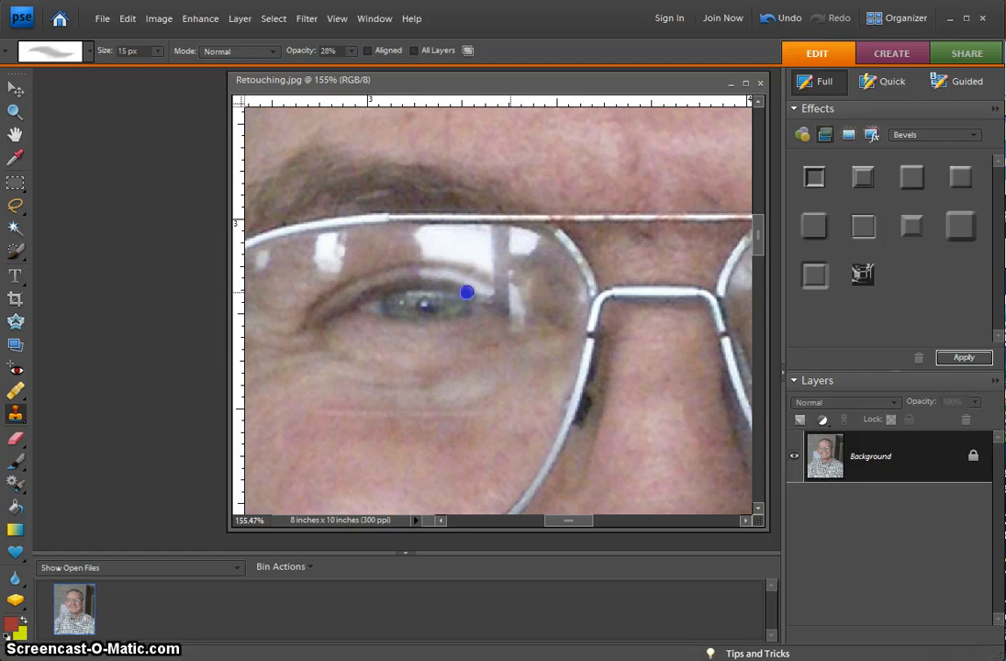
Step: Clone eyelid skin over the glare left between the crease and the lid line, out to the eye's inner corner
{"action": "left_click", "coordinate": [397, 274]}
{"action": "left_click", "coordinate": [419, 272]}
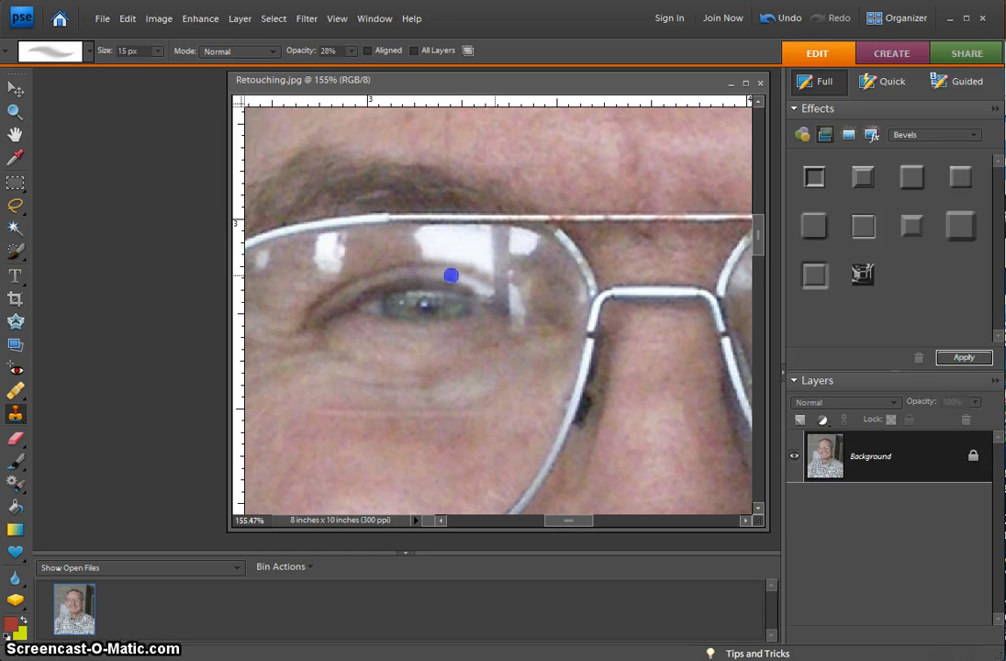
{"action": "left_click", "coordinate": [412, 272]}
{"action": "left_click", "coordinate": [452, 276]}
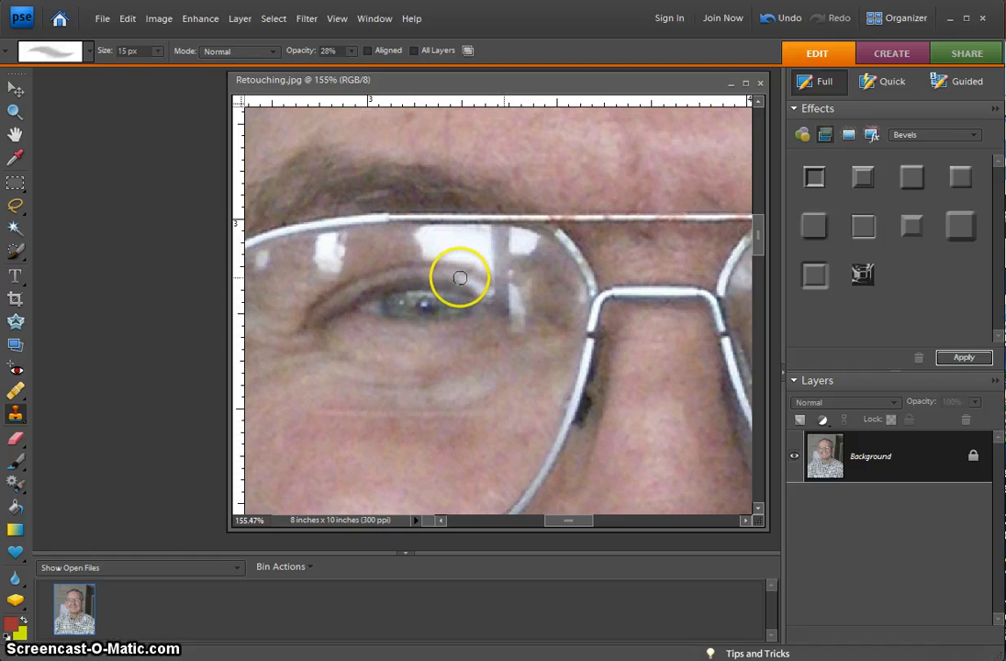
{"action": "left_click", "coordinate": [462, 277]}
{"action": "left_click", "coordinate": [467, 279]}
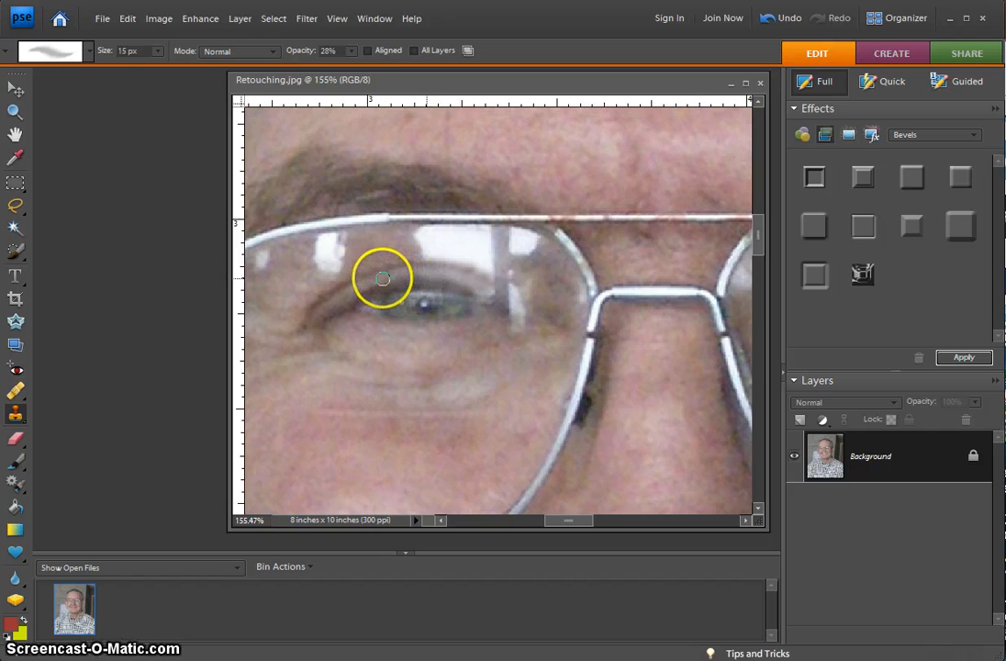
{"action": "left_click", "coordinate": [382, 276]}
{"action": "left_click", "coordinate": [422, 273]}
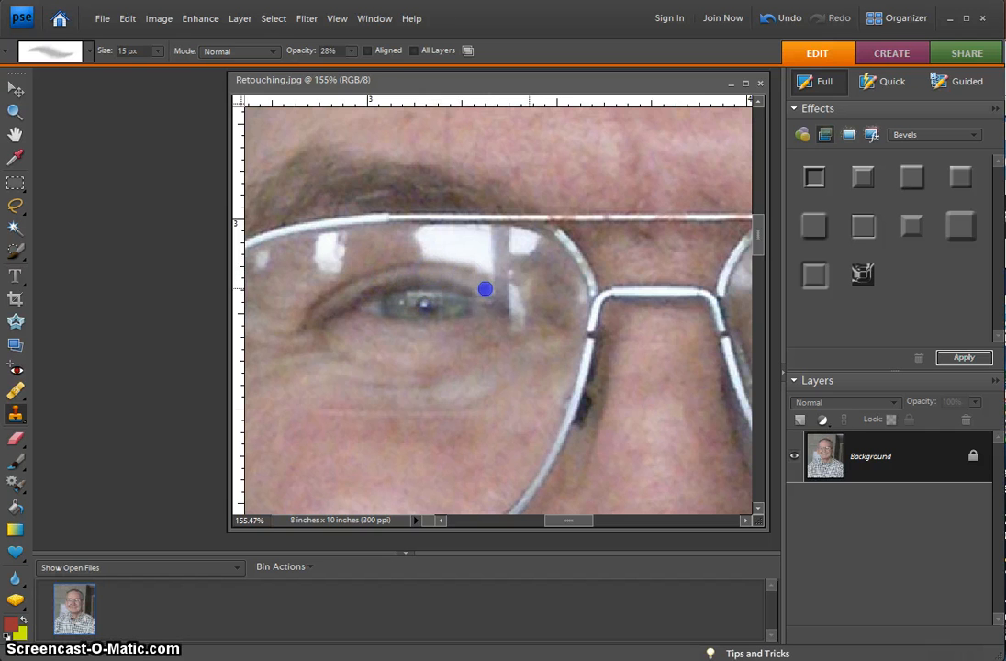
{"action": "left_click", "coordinate": [474, 281]}
{"action": "left_click", "coordinate": [465, 276]}
Step: Clone skin over the small glare spot above the eye's outer corner, using a 25 px brush at 24% opacity
{"action": "left_click", "coordinate": [386, 250]}
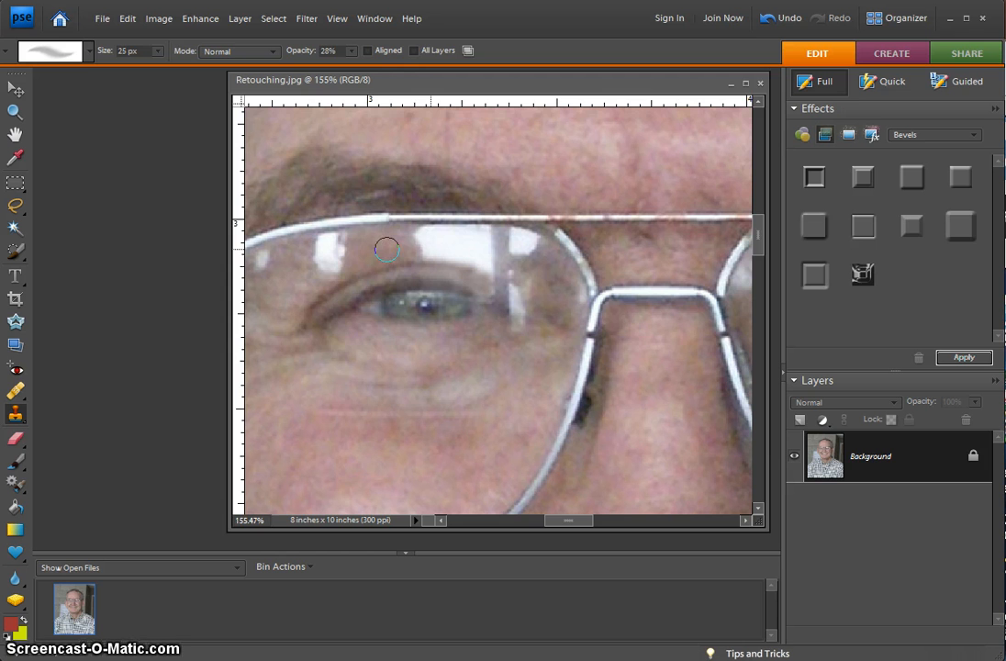
{"action": "key", "text": "bracketright"}
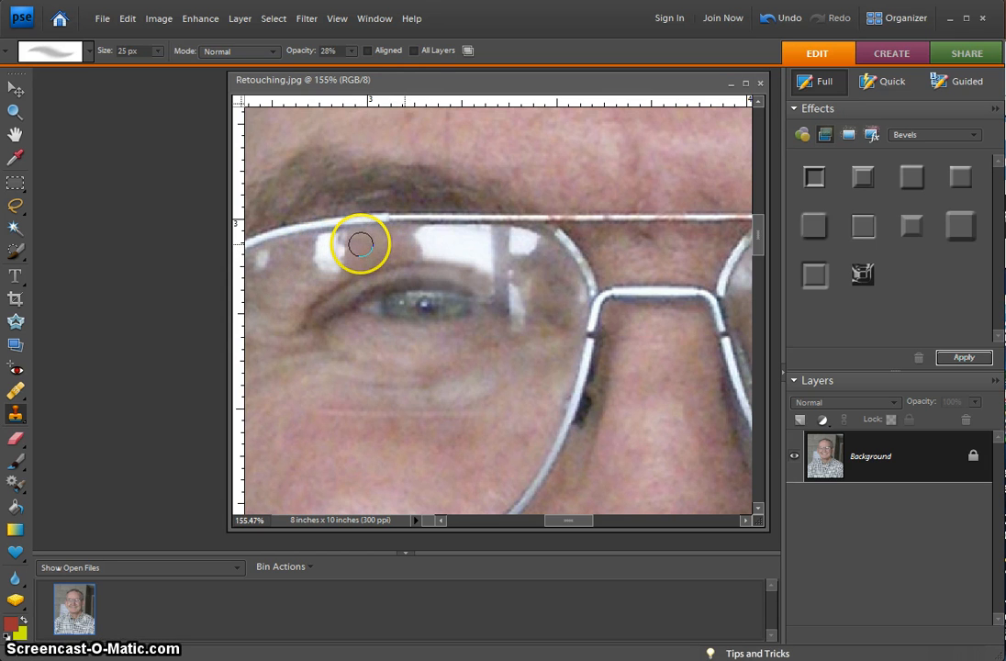
{"action": "left_click", "coordinate": [349, 51]}
{"action": "left_click_drag", "start_coordinate": [352, 66], "coordinate": [353, 68]}
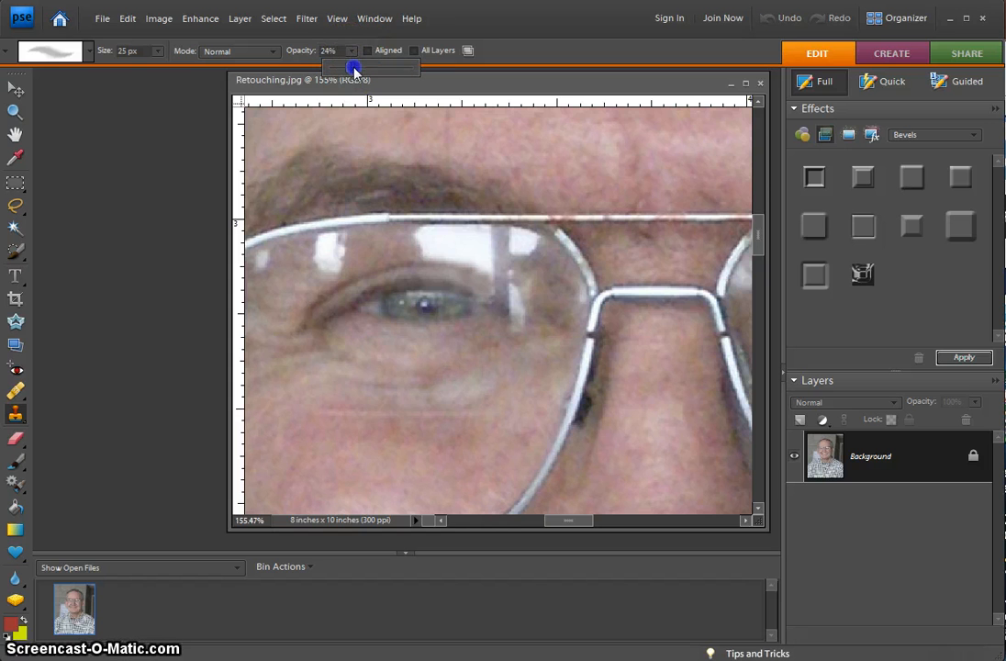
{"action": "left_click", "coordinate": [366, 249]}
{"action": "left_click", "coordinate": [341, 251]}
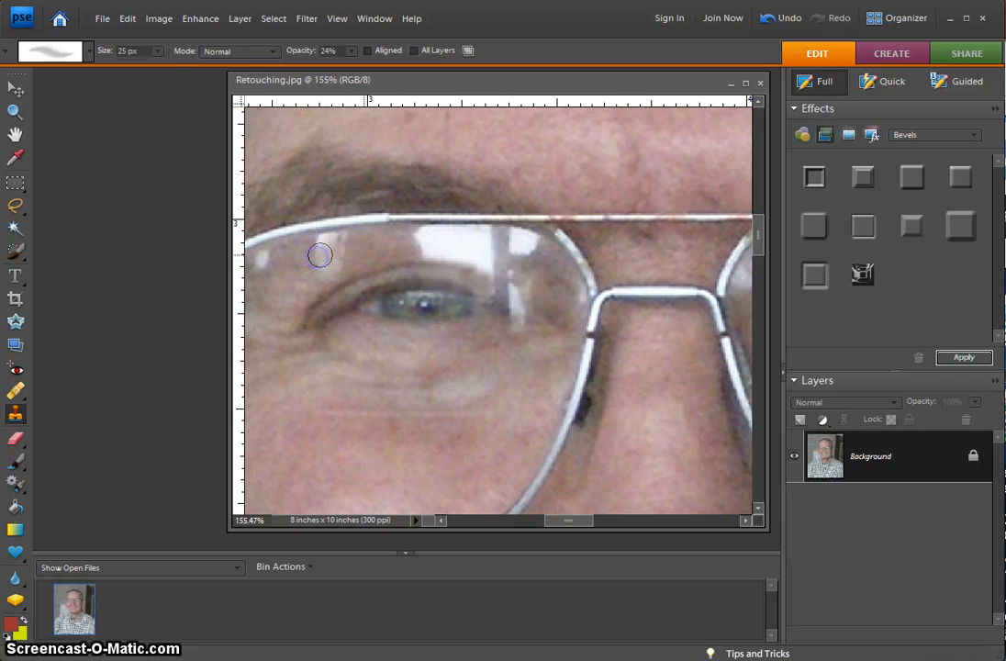
Step: Clone neighbouring eyelid skin over the small glare spot between the eye's outer corner and the glasses' upper rim
{"action": "left_click", "coordinate": [305, 281], "text": "alt"}
{"action": "left_click", "coordinate": [324, 266]}
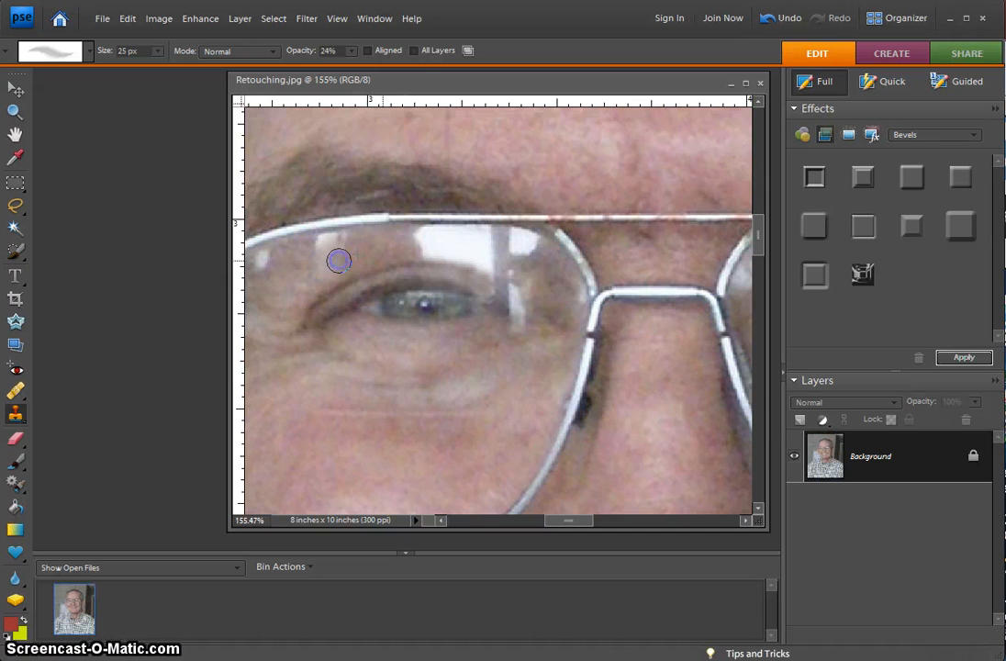
{"action": "left_click", "coordinate": [364, 241]}
{"action": "left_click", "coordinate": [344, 237]}
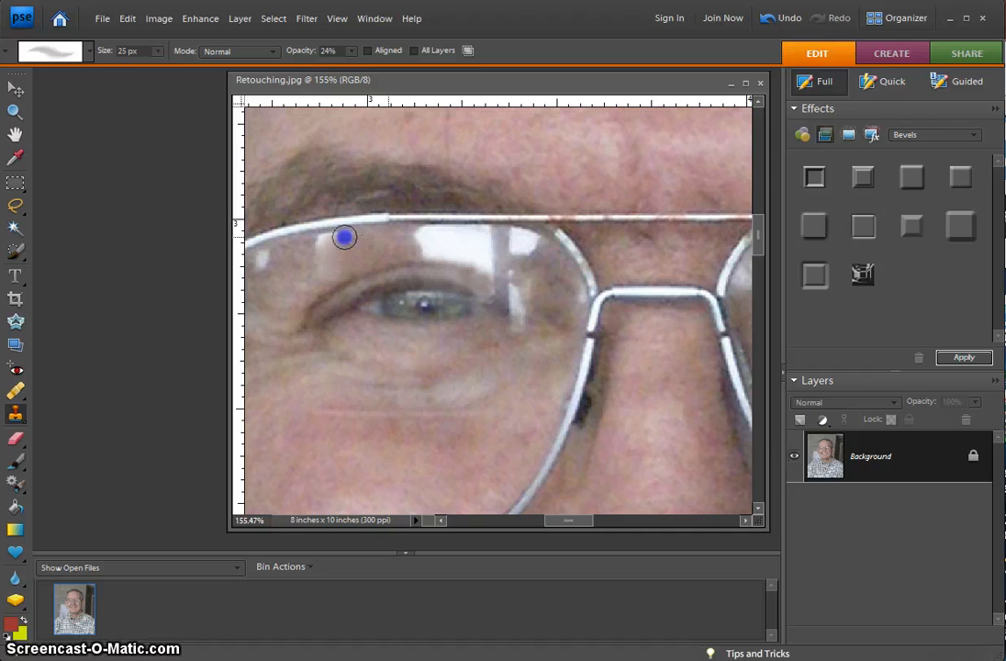
{"action": "left_click", "coordinate": [332, 267]}
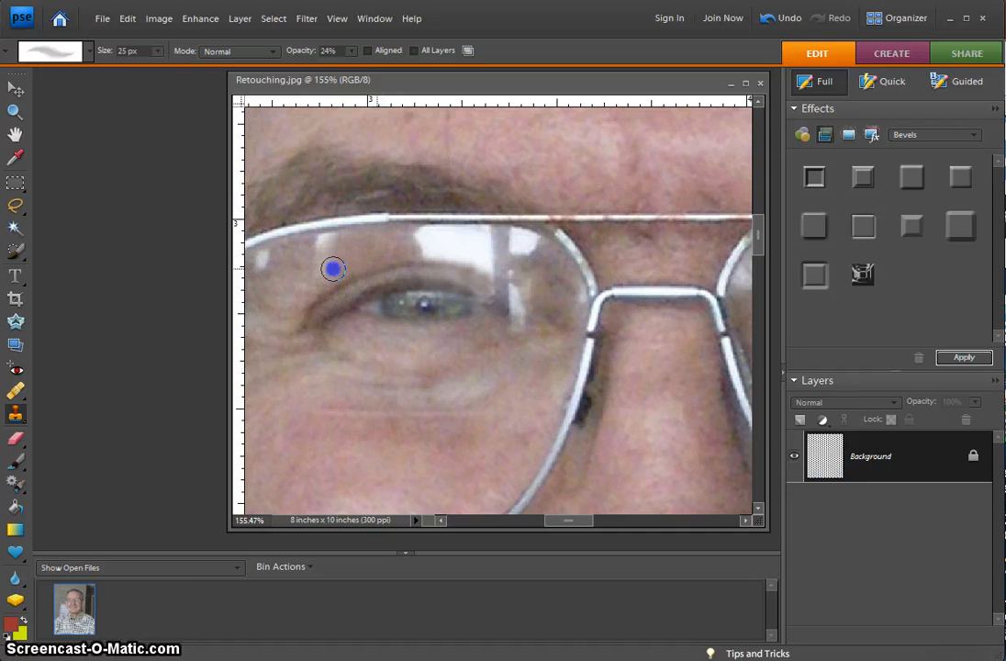
{"action": "left_click", "coordinate": [319, 271]}
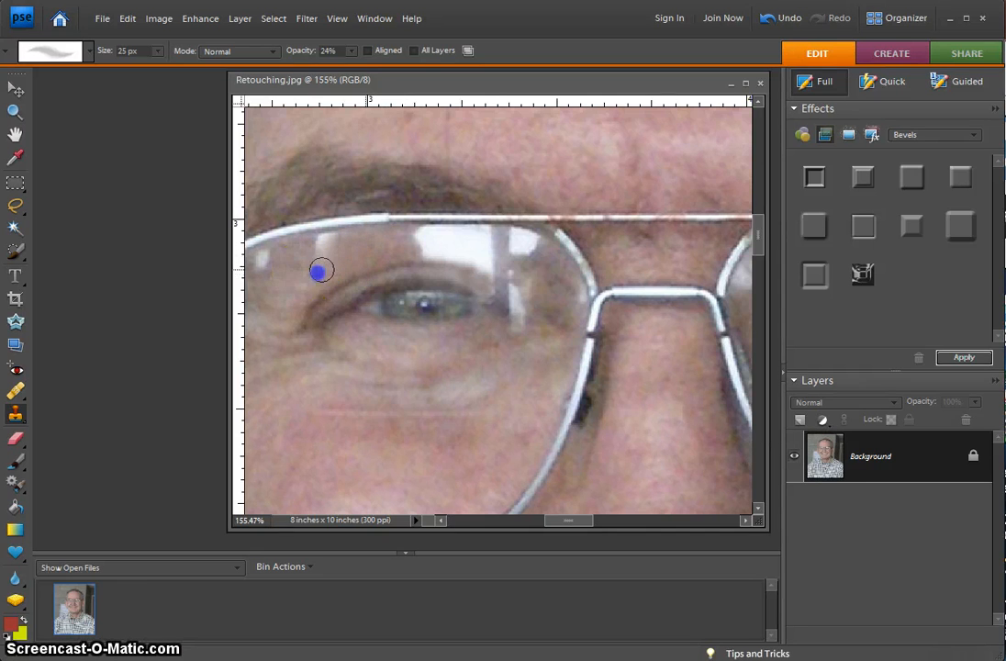
Step: Resample skin beside the small glare spot and blend away its remaining traces up to the upper rim and down to the eyelid crease
{"action": "left_click", "coordinate": [301, 256], "text": "alt"}
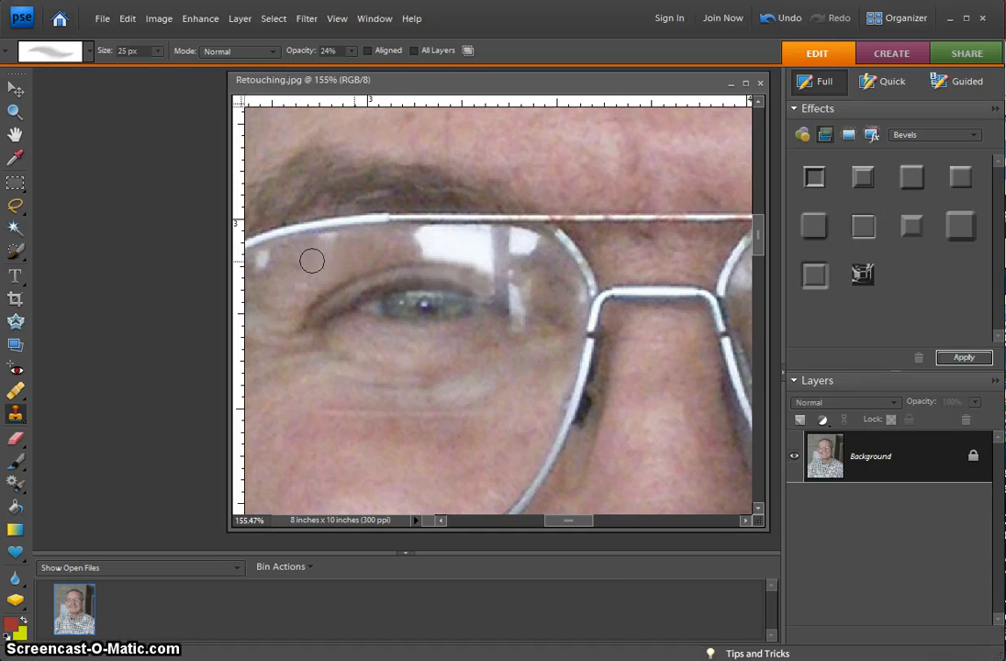
{"action": "left_click", "coordinate": [301, 269], "text": "alt"}
{"action": "left_click", "coordinate": [349, 245]}
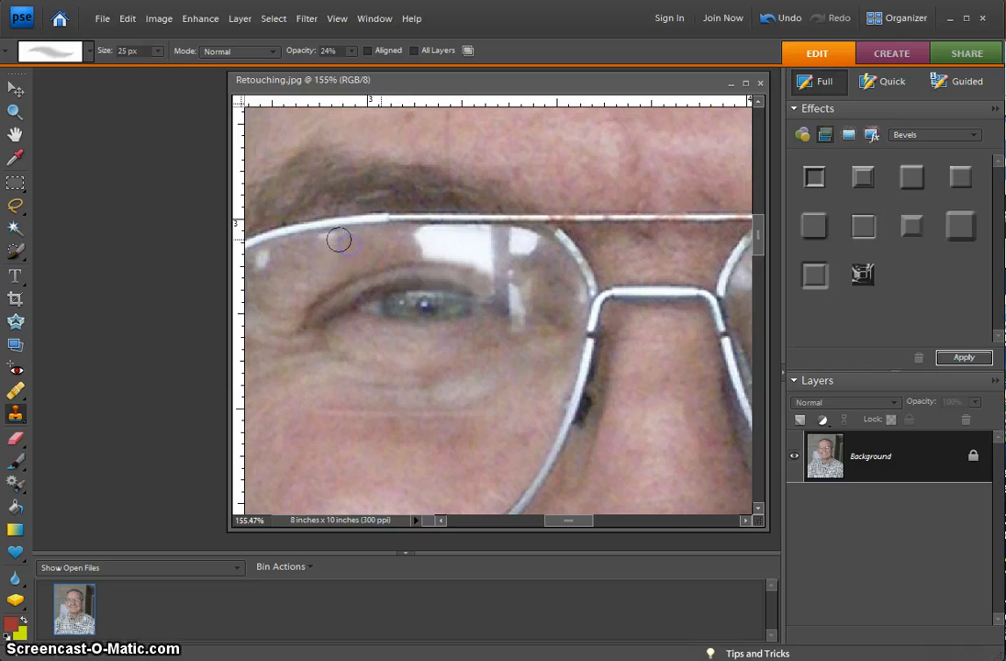
{"action": "left_click", "coordinate": [304, 249]}
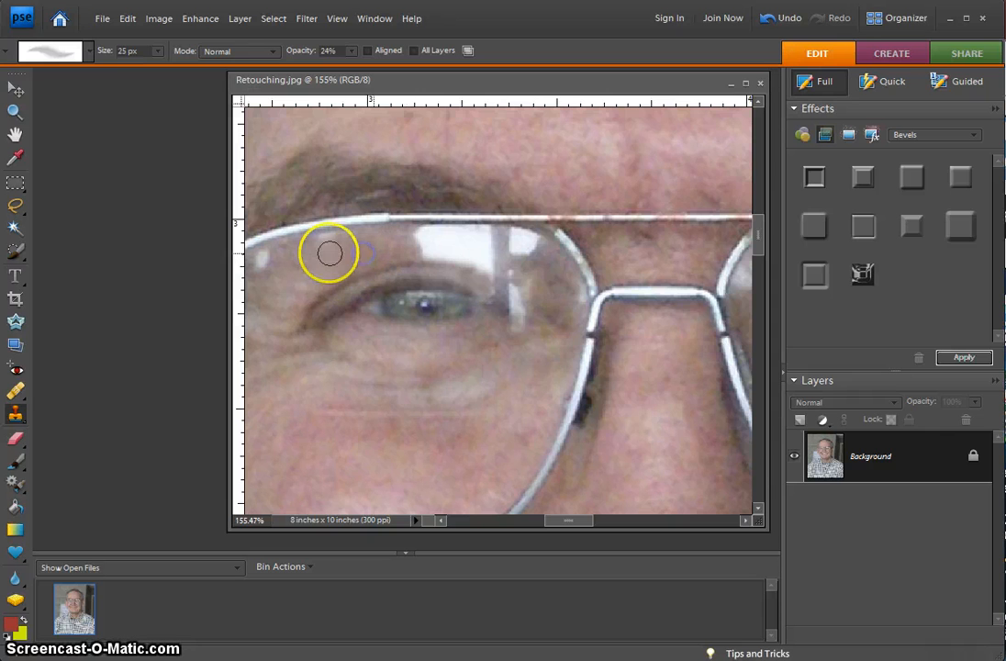
{"action": "left_click", "coordinate": [330, 272]}
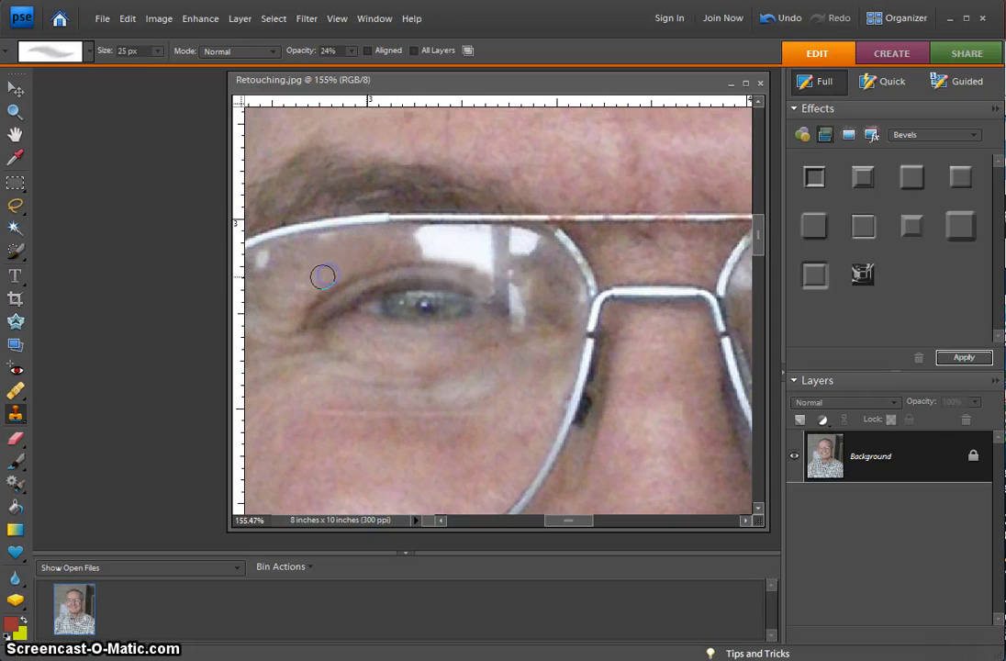
{"action": "left_click", "coordinate": [305, 276]}
Step: Examine the retouched lens up close and in the context of the face, comparing it with the other lens
{"action": "scroll", "coordinate": [423, 292], "scroll_direction": "down", "scroll_amount": 2}
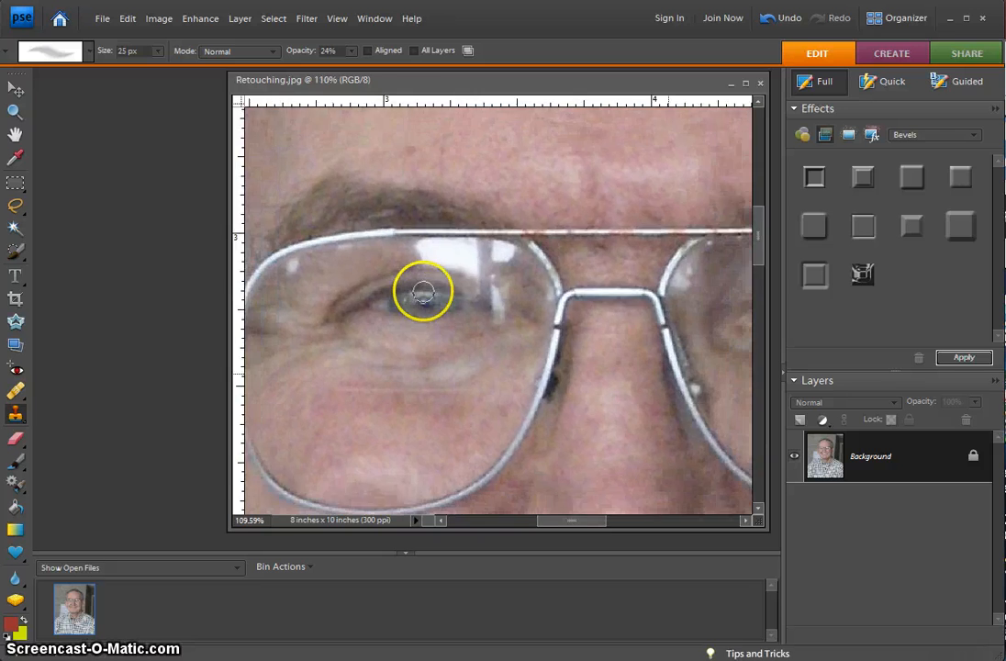
{"action": "scroll", "coordinate": [423, 292], "scroll_direction": "down", "scroll_amount": 4}
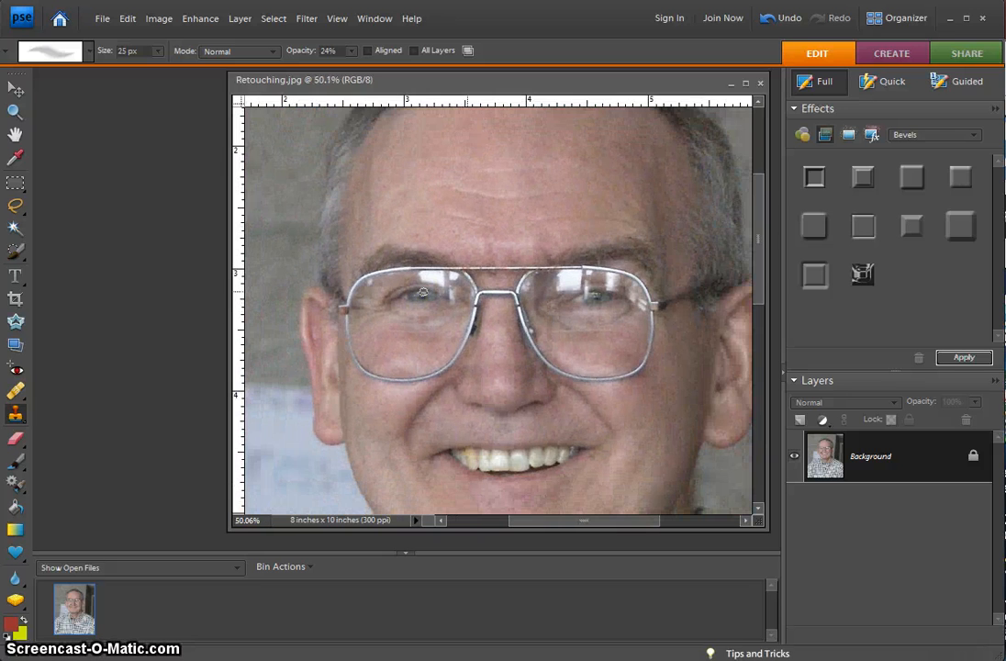
{"action": "scroll", "coordinate": [421, 321], "scroll_direction": "up", "scroll_amount": 5}
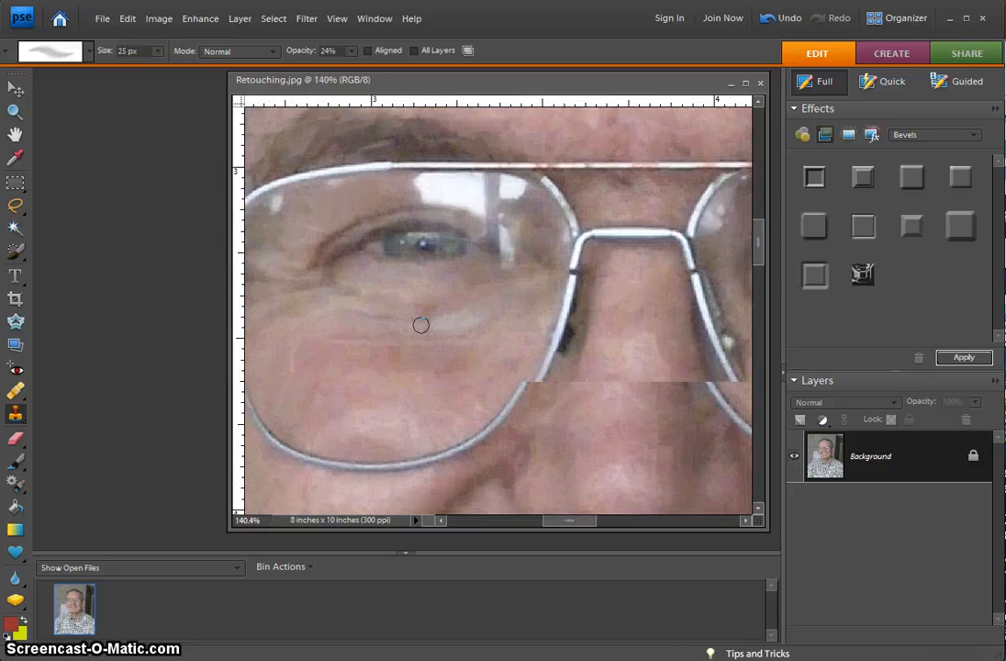
{"action": "scroll", "coordinate": [420, 325], "scroll_direction": "up", "scroll_amount": 2}
{"action": "left_click_drag", "start_coordinate": [373, 258], "coordinate": [452, 364]}
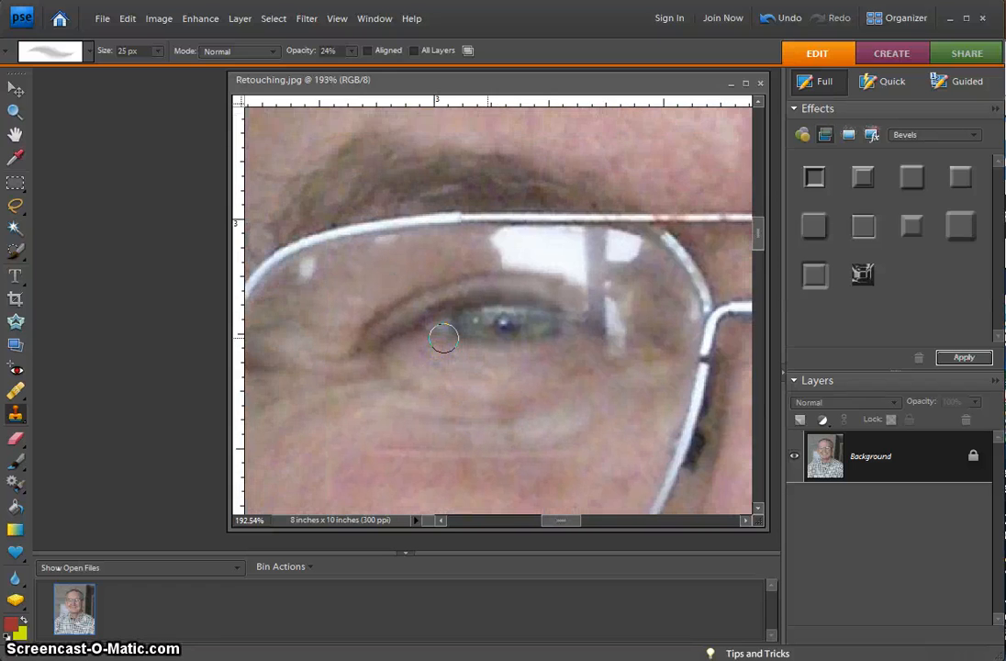
{"action": "scroll", "coordinate": [443, 338], "scroll_direction": "up", "scroll_amount": 1}
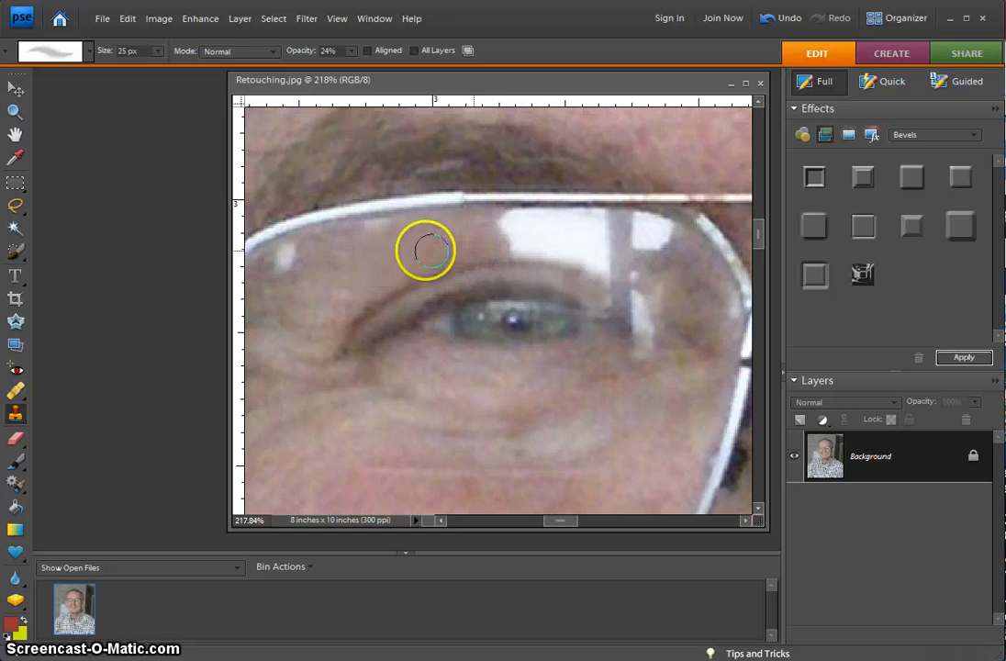
{"action": "left_click", "coordinate": [18, 394]}
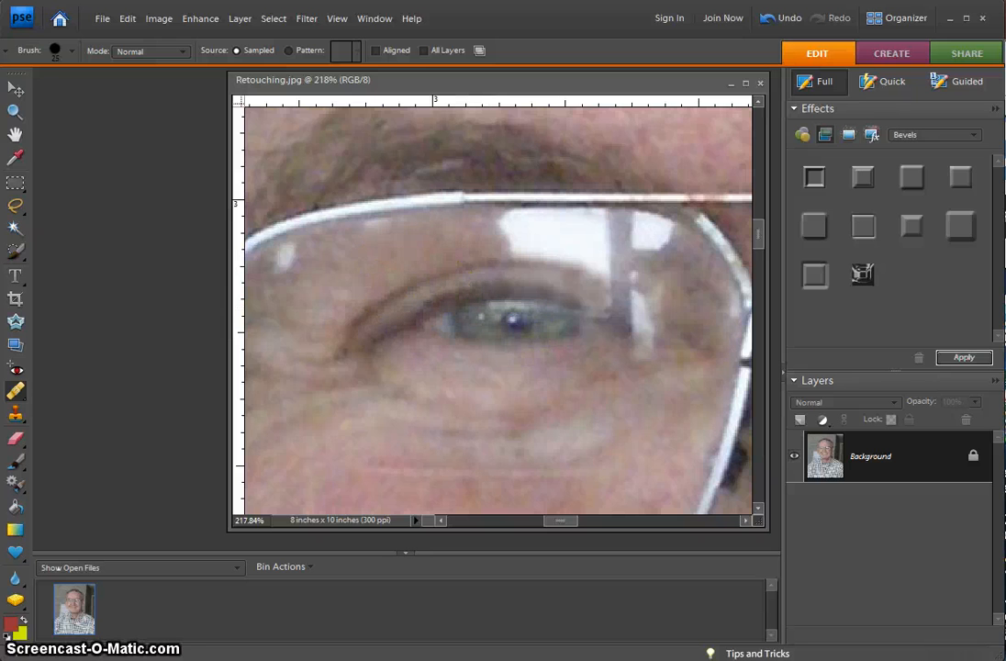
{"action": "left_click", "coordinate": [17, 90]}
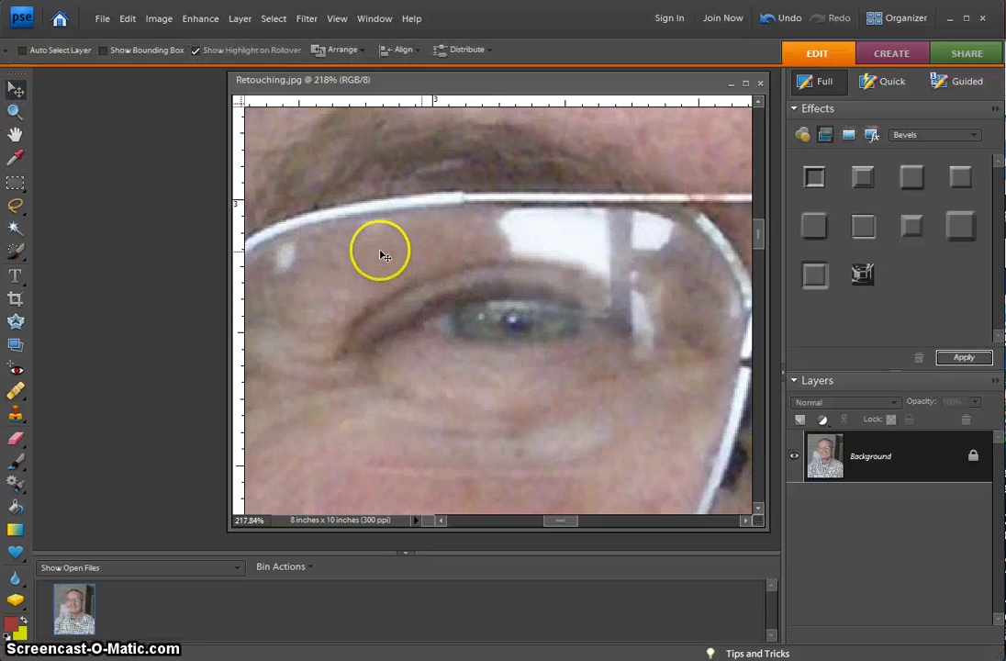
{"action": "scroll", "coordinate": [461, 405], "scroll_direction": "down", "scroll_amount": 8}
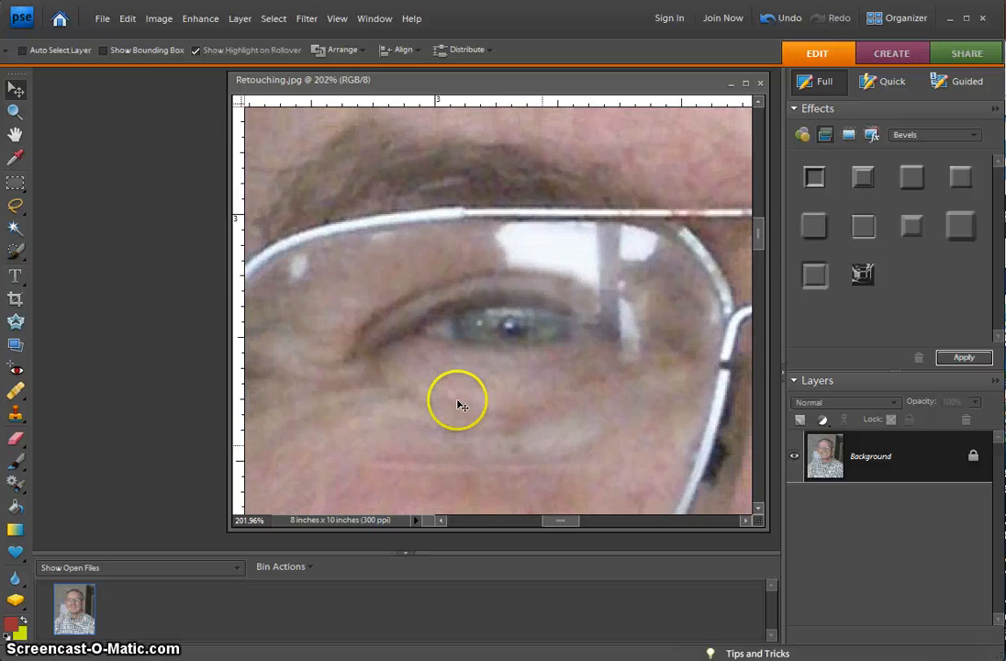
{"action": "scroll", "coordinate": [460, 405], "scroll_direction": "down", "scroll_amount": 4}
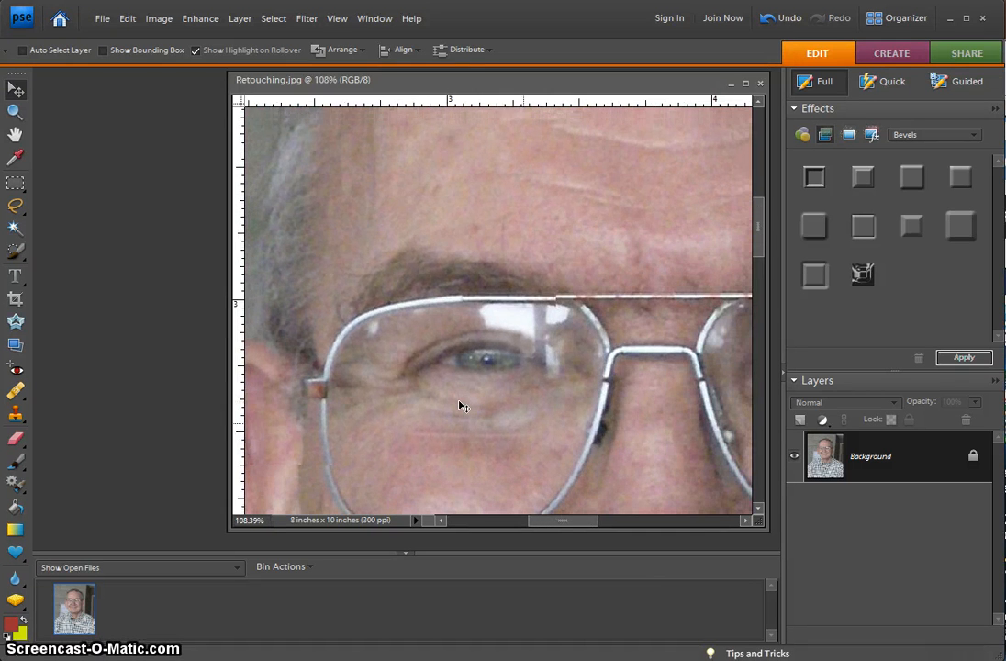
{"action": "left_click", "coordinate": [533, 411]}
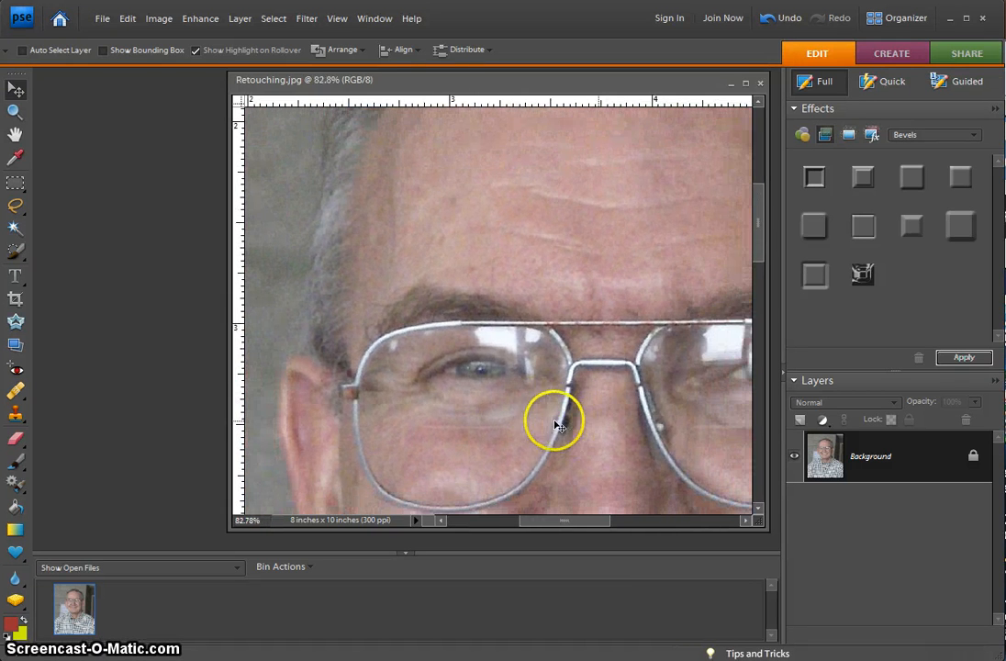
{"action": "left_click_drag", "start_coordinate": [616, 457], "coordinate": [552, 444]}
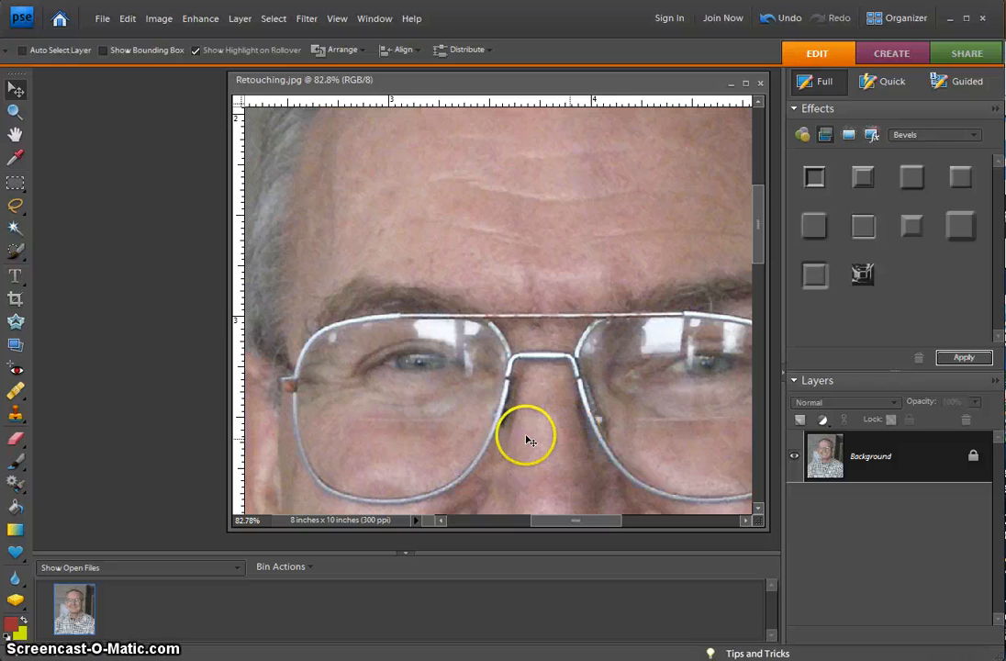
{"action": "scroll", "coordinate": [520, 425], "scroll_direction": "up", "scroll_amount": 3}
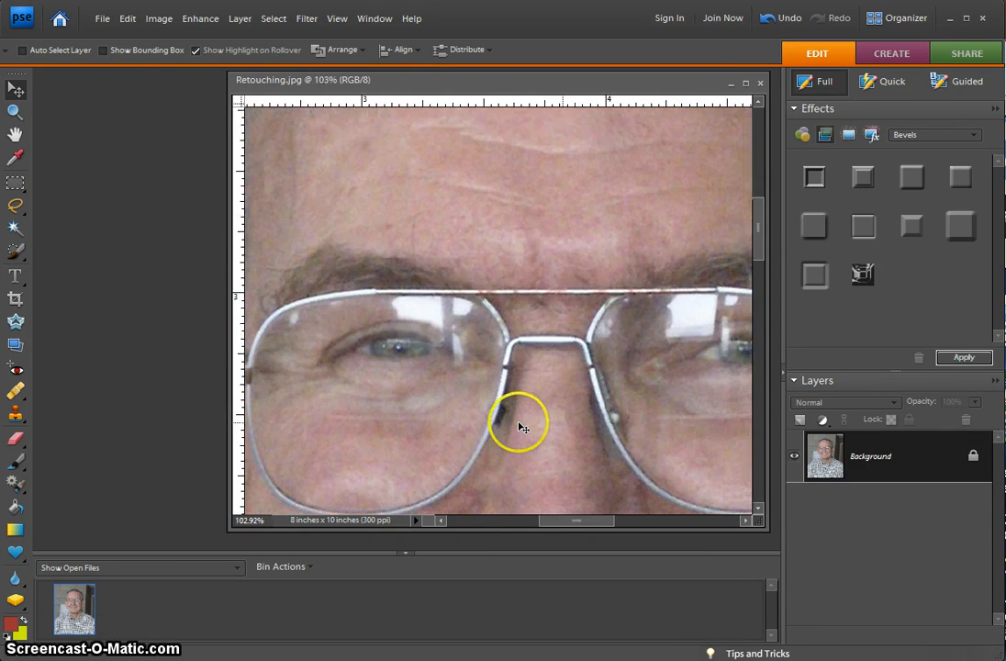
{"action": "scroll", "coordinate": [521, 423], "scroll_direction": "down", "scroll_amount": 3}
{"action": "scroll", "coordinate": [522, 422], "scroll_direction": "down", "scroll_amount": 1}
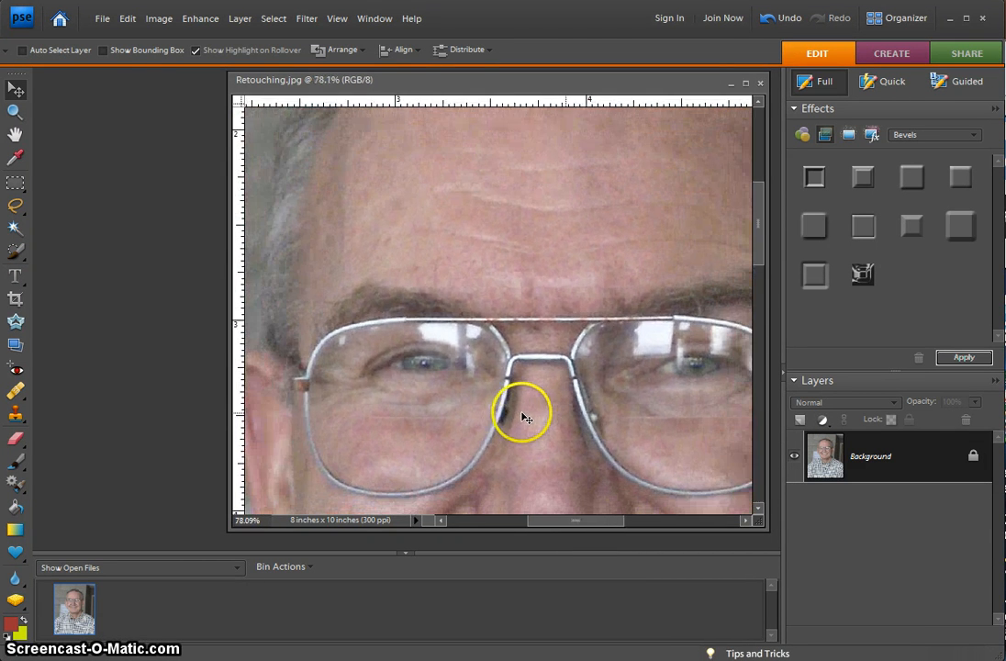
{"action": "left_click_drag", "start_coordinate": [534, 392], "coordinate": [491, 431]}
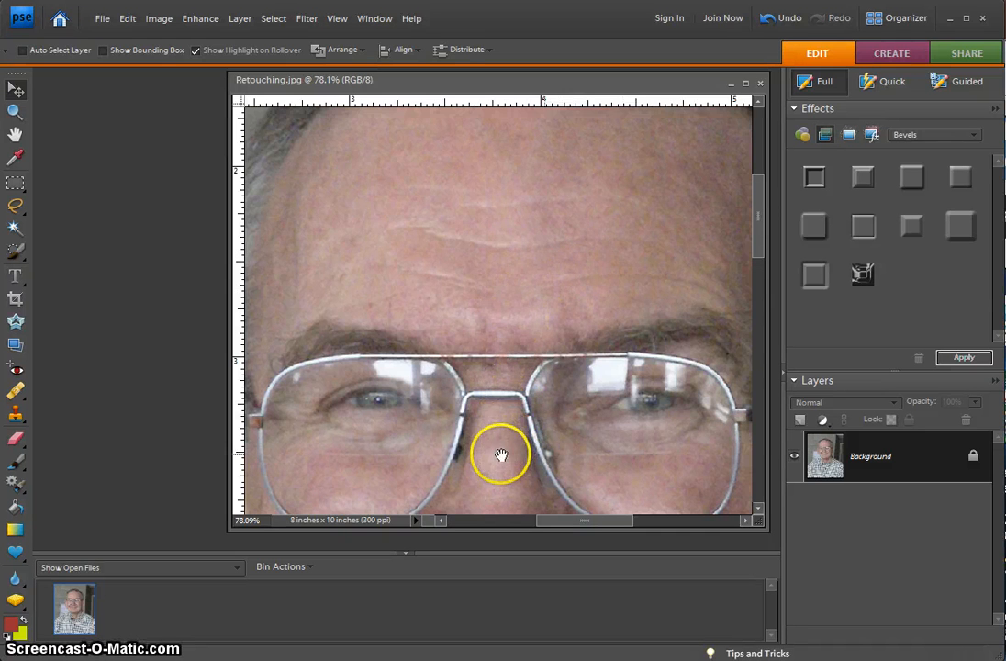
Step: Clone white enamel from the adjacent tooth over the yellow tooth near the mouth's corner, using a 15 px Clone Stamp brush at 24% opacity
{"action": "left_click_drag", "start_coordinate": [503, 456], "coordinate": [528, 342]}
{"action": "left_click_drag", "start_coordinate": [548, 427], "coordinate": [503, 326]}
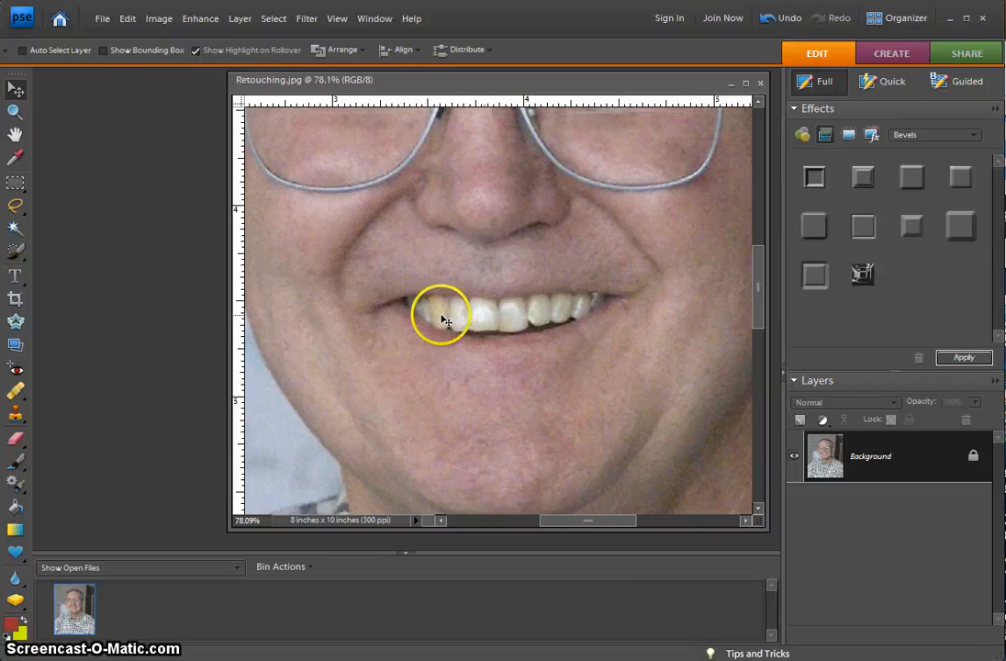
{"action": "scroll", "coordinate": [503, 352], "scroll_direction": "up", "scroll_amount": 2}
{"action": "scroll", "coordinate": [503, 351], "scroll_direction": "up", "scroll_amount": 3}
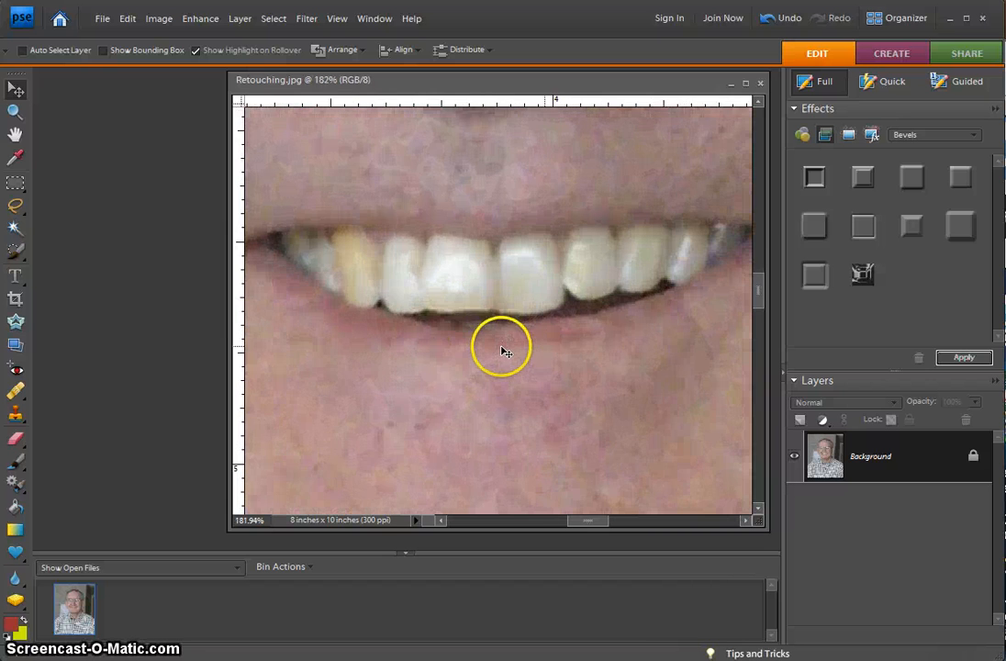
{"action": "left_click_drag", "start_coordinate": [385, 256], "coordinate": [483, 318]}
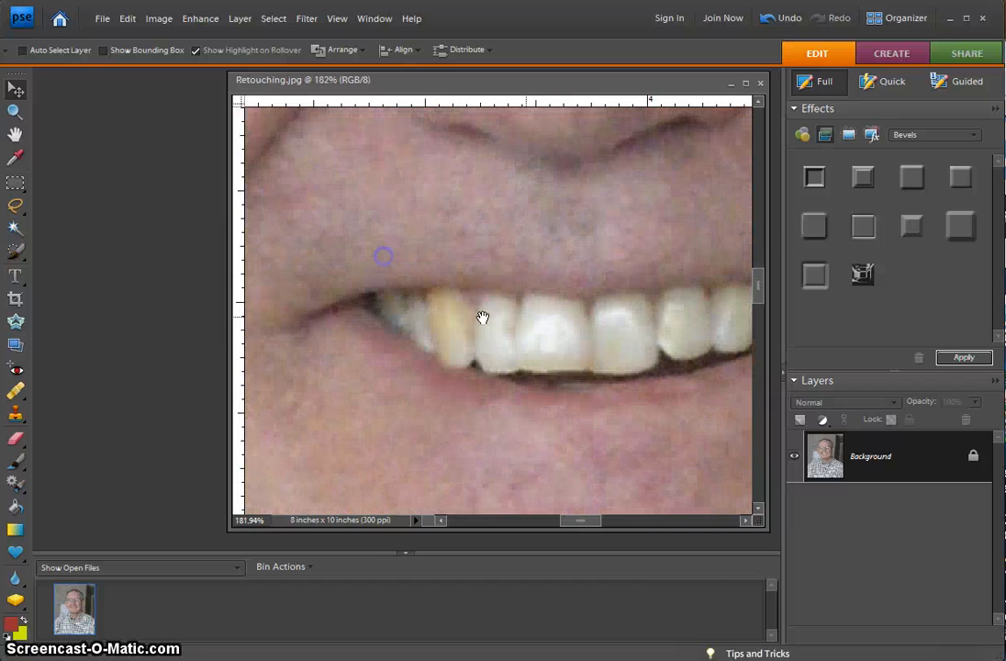
{"action": "left_click", "coordinate": [19, 418]}
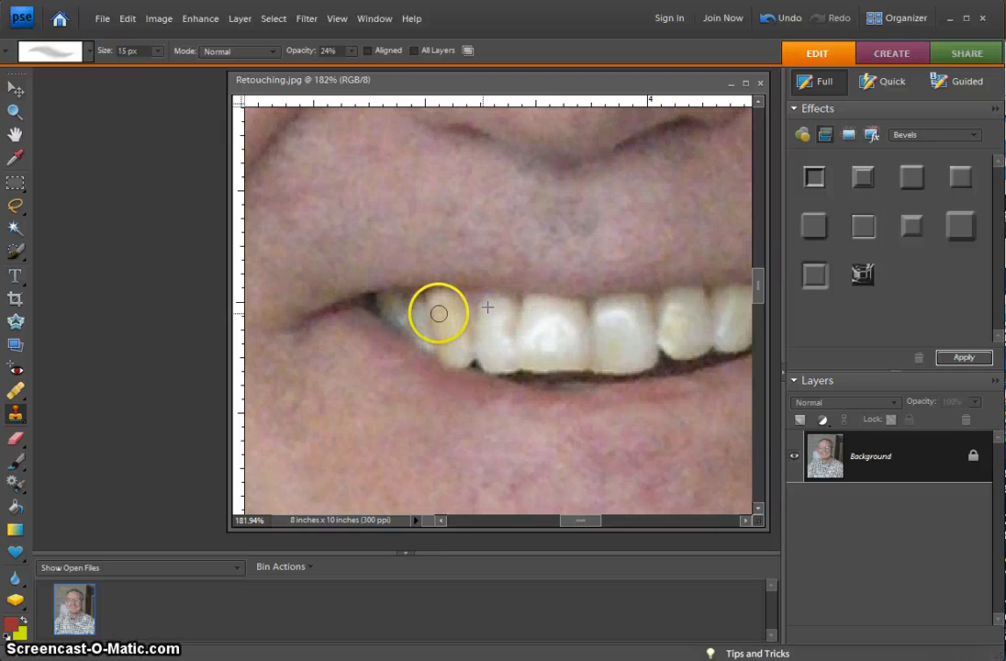
{"action": "mouse_move", "coordinate": [439, 314]}
{"action": "left_mouse_down"}
{"action": "mouse_move", "coordinate": [436, 301]}
{"action": "mouse_move", "coordinate": [437, 329]}
{"action": "left_mouse_up"}
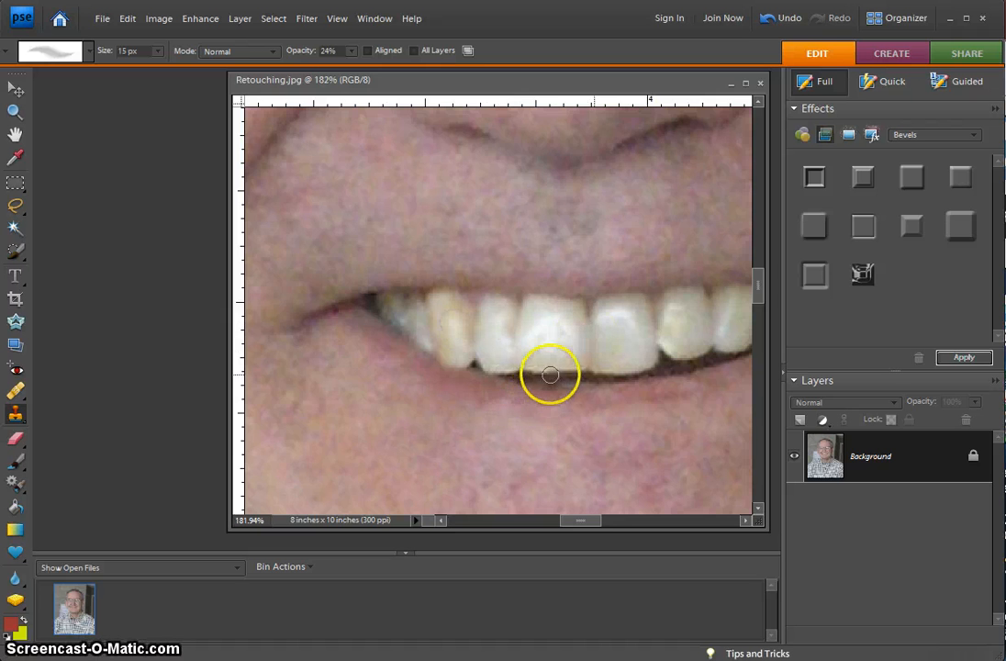
{"action": "scroll", "coordinate": [552, 375], "scroll_direction": "down", "scroll_amount": 5}
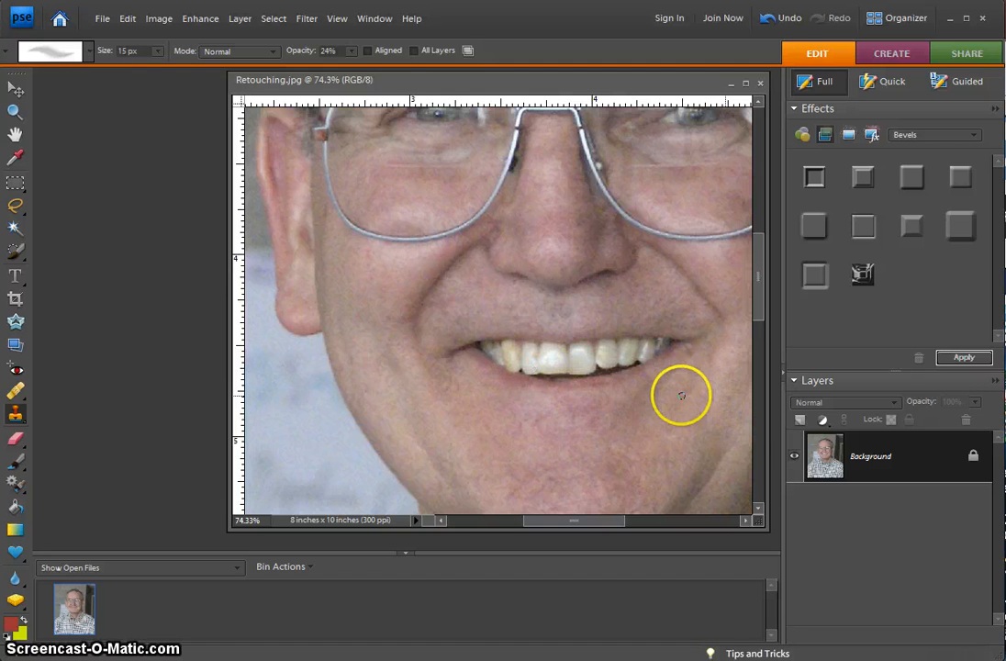
{"action": "scroll", "coordinate": [585, 379], "scroll_direction": "down", "scroll_amount": 2}
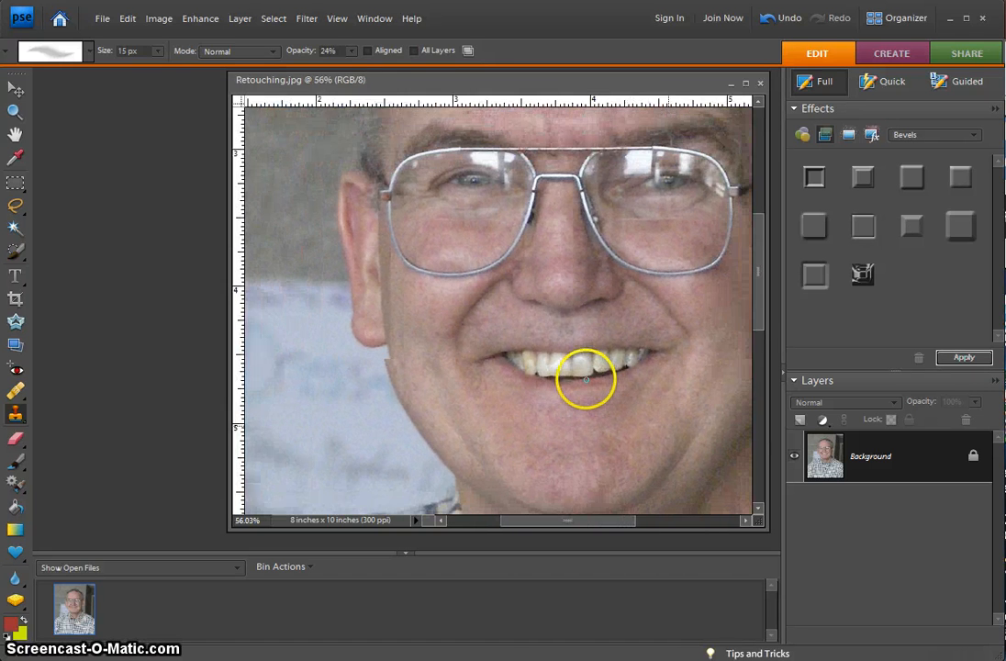